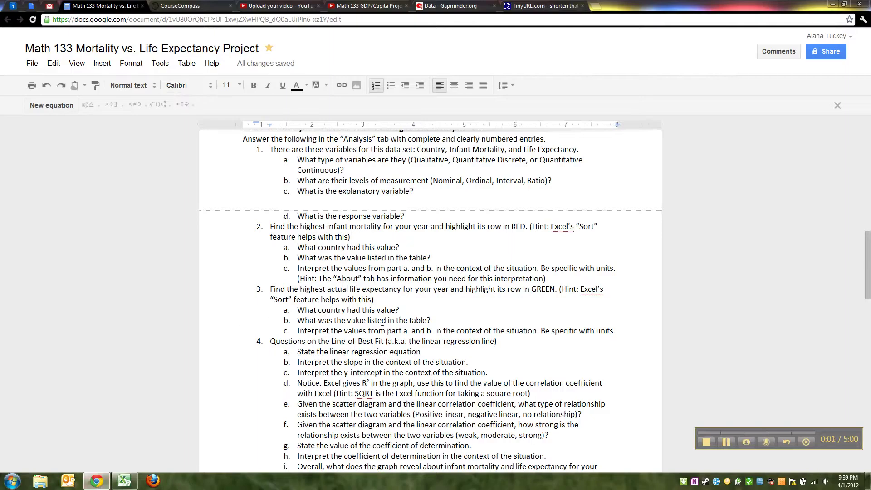
- Review question 1, parts a through d, in the project instructions, then switch to Excel
{"action": "scroll", "coordinate": [394, 318], "scroll_direction": "up", "scroll_amount": 3}
{"action": "scroll", "coordinate": [372, 290], "scroll_direction": "down", "scroll_amount": 3}
{"action": "scroll", "coordinate": [369, 276], "scroll_direction": "up", "scroll_amount": 1}
{"action": "left_click", "coordinate": [354, 187]}
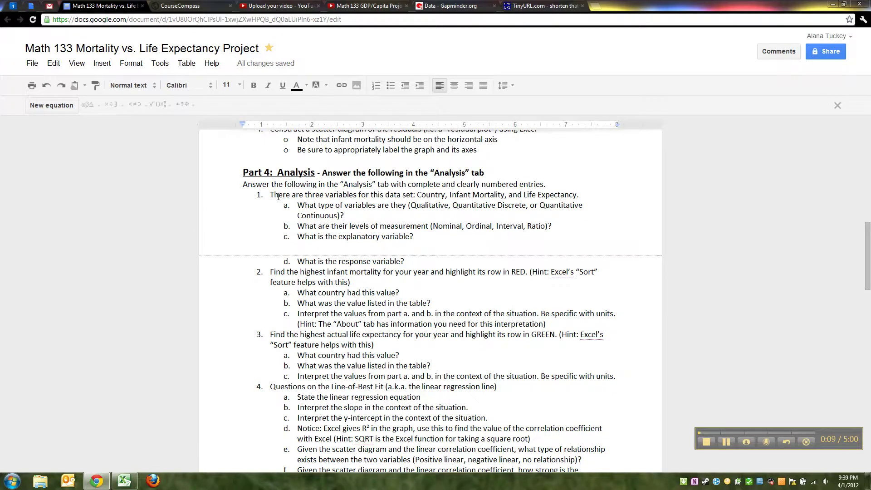
{"action": "left_click_drag", "start_coordinate": [271, 185], "coordinate": [410, 259]}
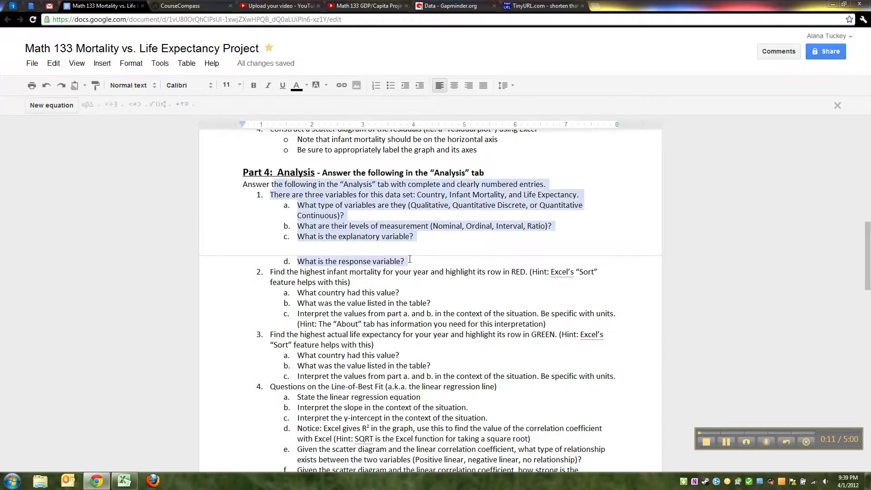
{"action": "left_click", "coordinate": [407, 261]}
{"action": "left_click", "coordinate": [125, 481]}
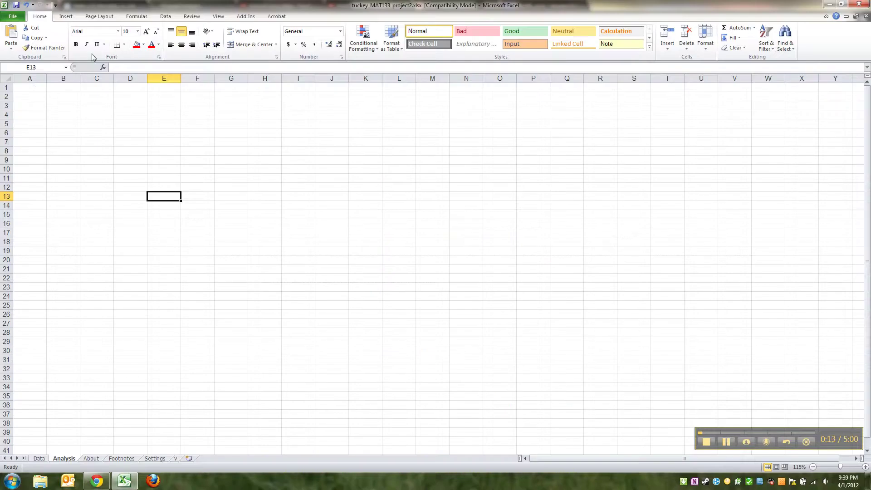
- Enter trial labels 1a. and 1b in A1:A2, with 'Types' beside each in column B
{"action": "left_click", "coordinate": [34, 89]}
{"action": "type", "text": "1"}
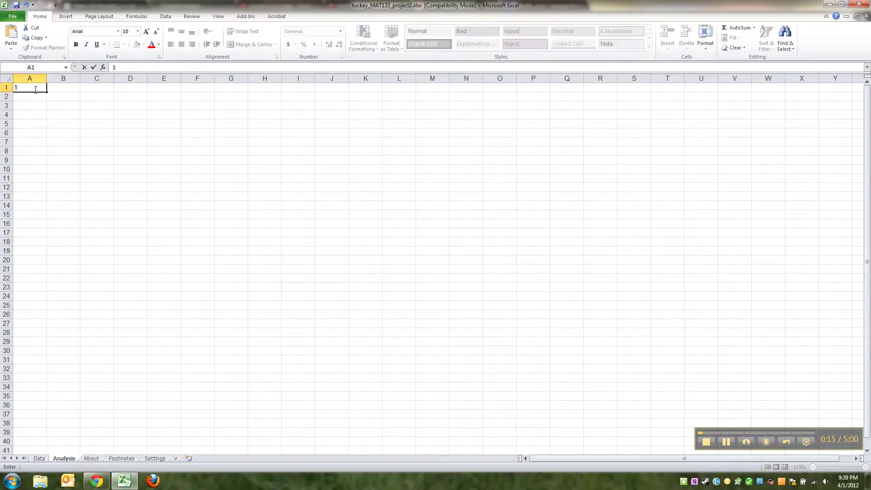
{"action": "type", "text": "a."}
{"action": "key", "text": "Tab"}
{"action": "type", "text": "Types"}
{"action": "key", "text": "Return"}
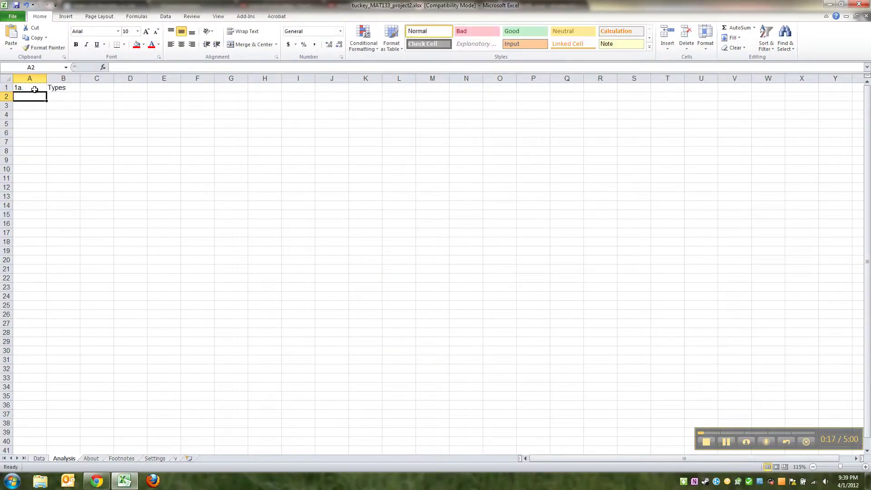
{"action": "type", "text": "1b"}
{"action": "key", "text": "Tab"}
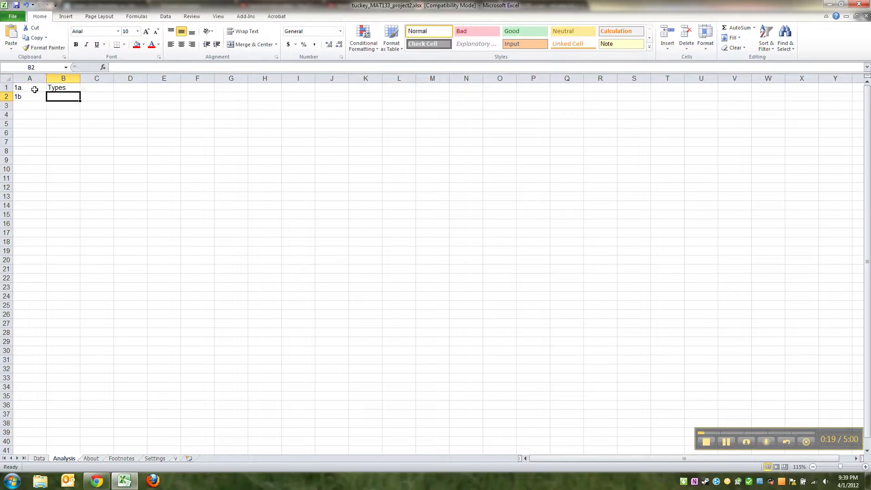
{"action": "type", "text": "Types"}
{"action": "key", "text": "Return"}
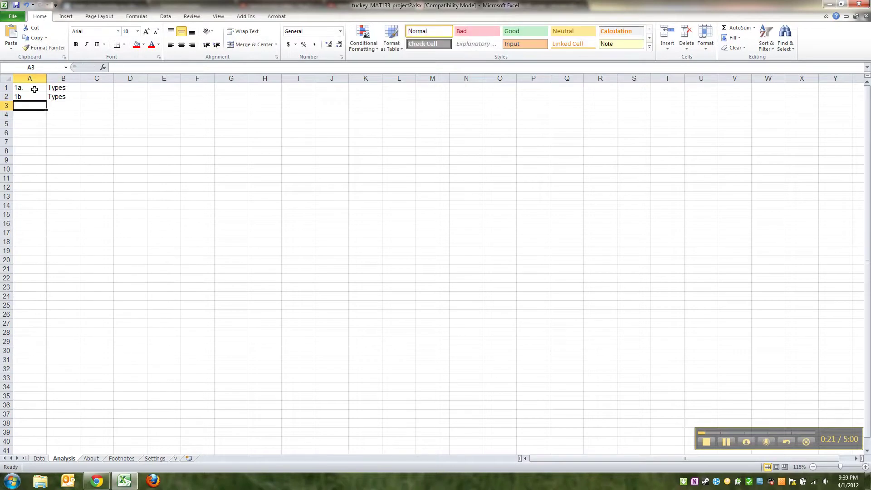
- Delete the trial labels from A1:B2, leaving the Analysis sheet empty
{"action": "left_click", "coordinate": [57, 94]}
{"action": "key", "text": "Delete"}
{"action": "left_click", "coordinate": [63, 87]}
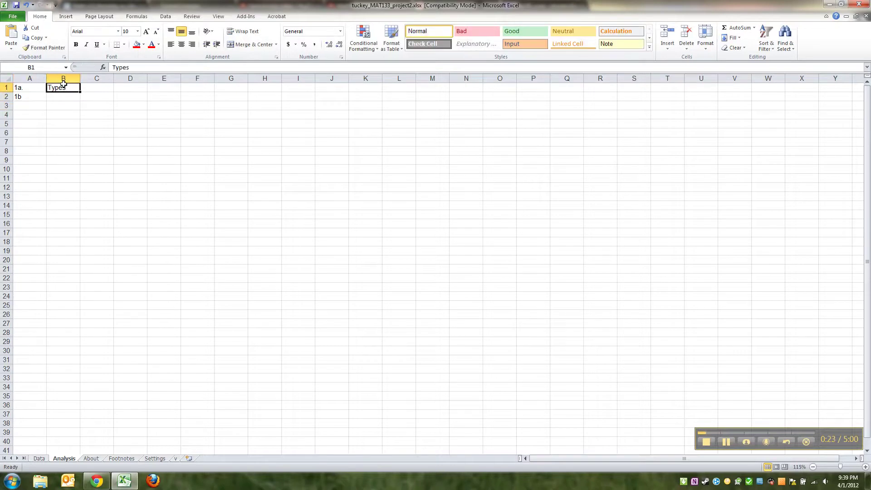
{"action": "key", "text": "Delete"}
{"action": "left_click_drag", "start_coordinate": [32, 88], "coordinate": [33, 96]}
{"action": "key", "text": "Delete"}
{"action": "left_click", "coordinate": [77, 105]}
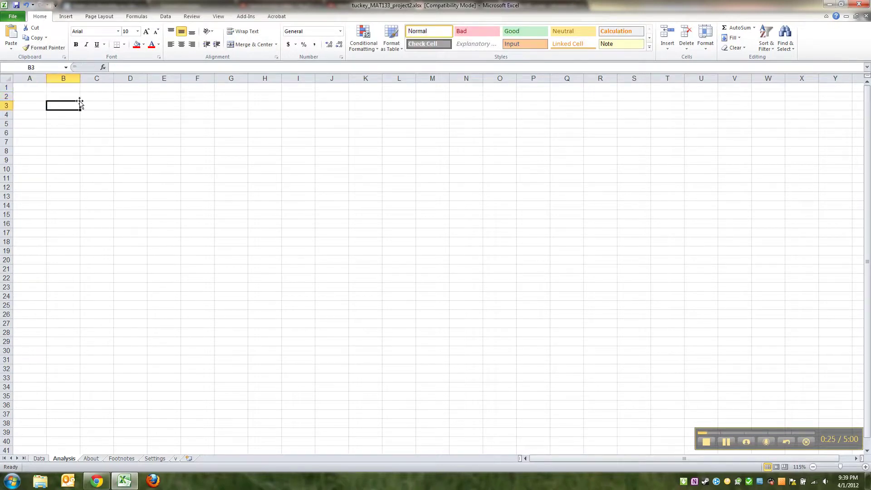
{"action": "left_click", "coordinate": [76, 97]}
{"action": "left_click", "coordinate": [94, 97]}
- Draw a text box from C2, narrowed to end at column I
{"action": "left_click", "coordinate": [64, 94]}
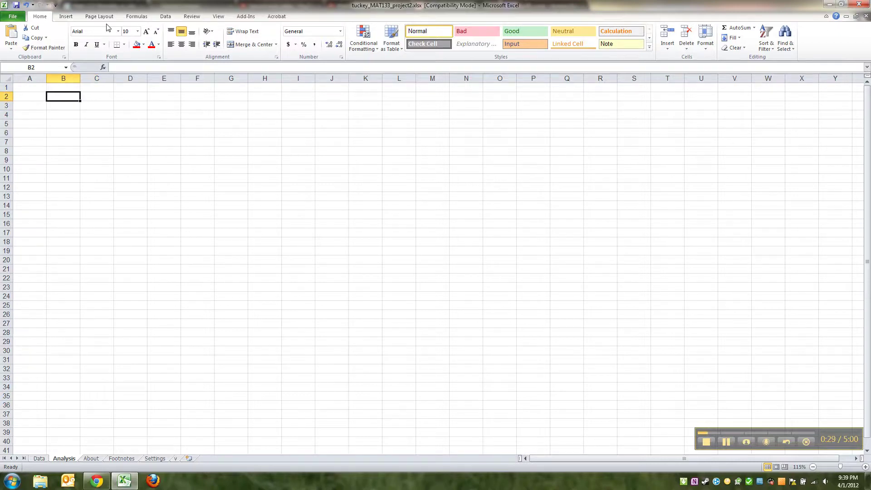
{"action": "left_click", "coordinate": [66, 19]}
{"action": "left_click", "coordinate": [432, 39]}
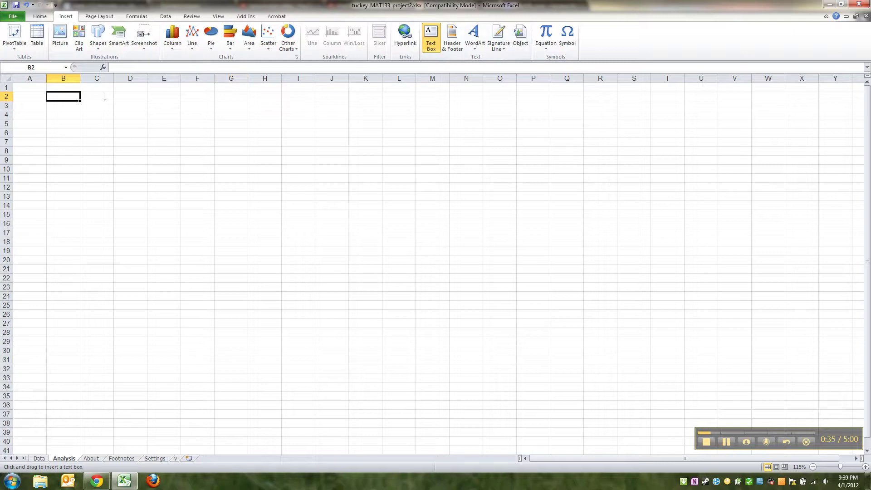
{"action": "mouse_move", "coordinate": [99, 94]}
{"action": "left_mouse_down"}
{"action": "mouse_move", "coordinate": [232, 165]}
{"action": "mouse_move", "coordinate": [344, 177]}
{"action": "left_mouse_up"}
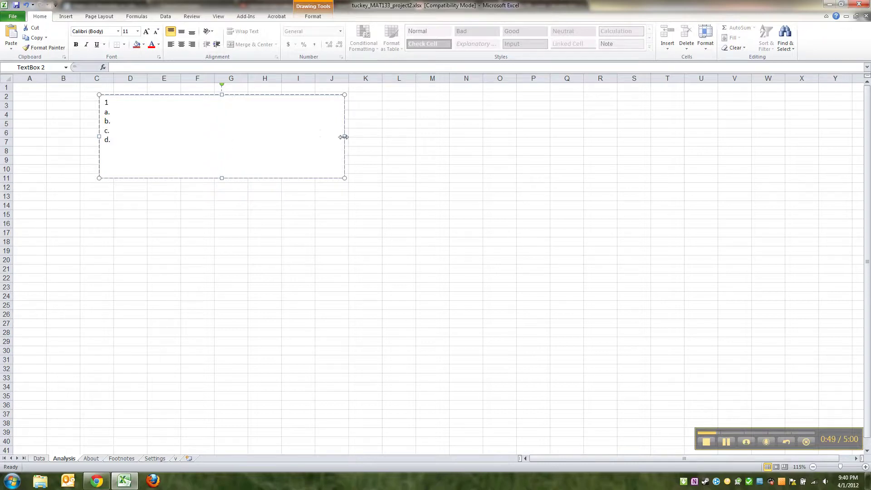
{"action": "left_click_drag", "start_coordinate": [344, 137], "coordinate": [306, 136]}
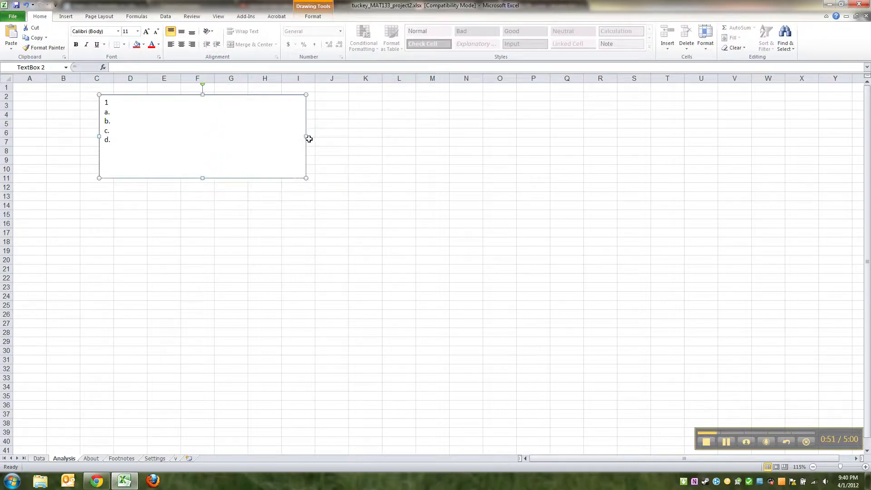
{"action": "left_click", "coordinate": [308, 179]}
- Fill line d. with placeholder text and widen the box to fit it
{"action": "left_click", "coordinate": [292, 167]}
{"action": "type", "text": "asbdiabfsabigfagsbu;asguias"}
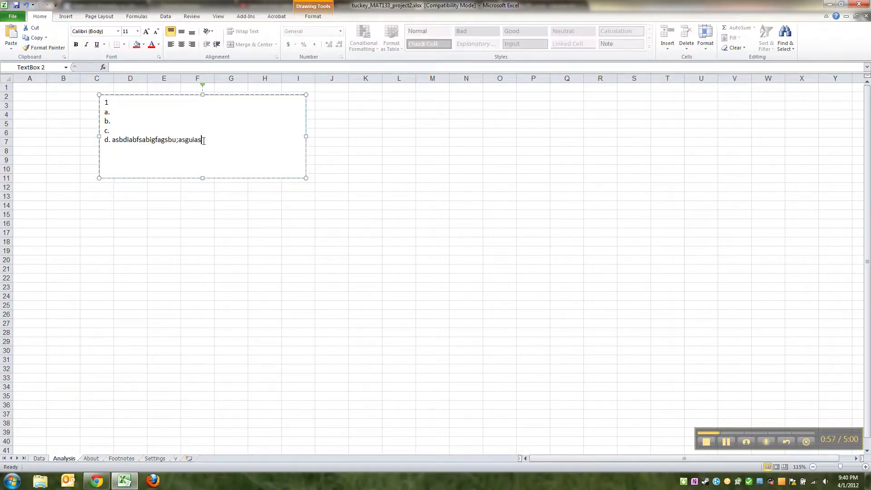
{"action": "type", "text": "bgu;asbugsau;gasu"}
{"action": "mouse_move", "coordinate": [306, 179]}
{"action": "left_mouse_down"}
{"action": "mouse_move", "coordinate": [267, 160]}
{"action": "mouse_move", "coordinate": [321, 180]}
{"action": "left_mouse_up"}
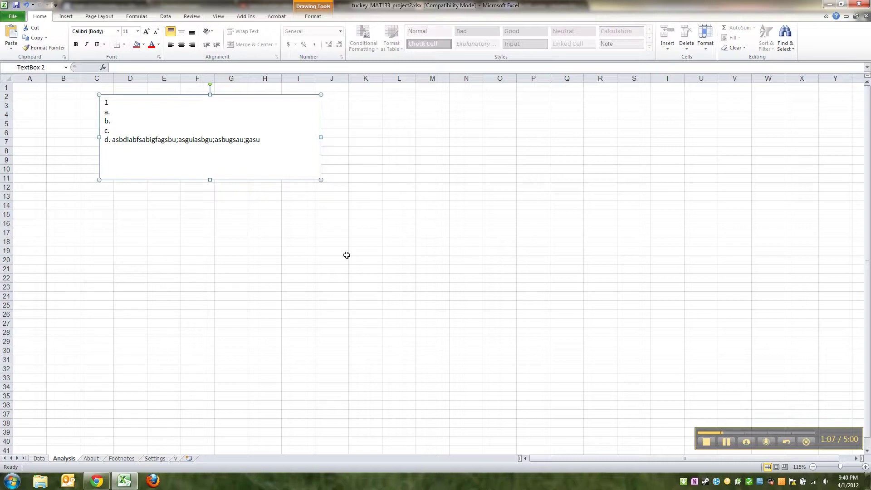
{"action": "left_click", "coordinate": [198, 250]}
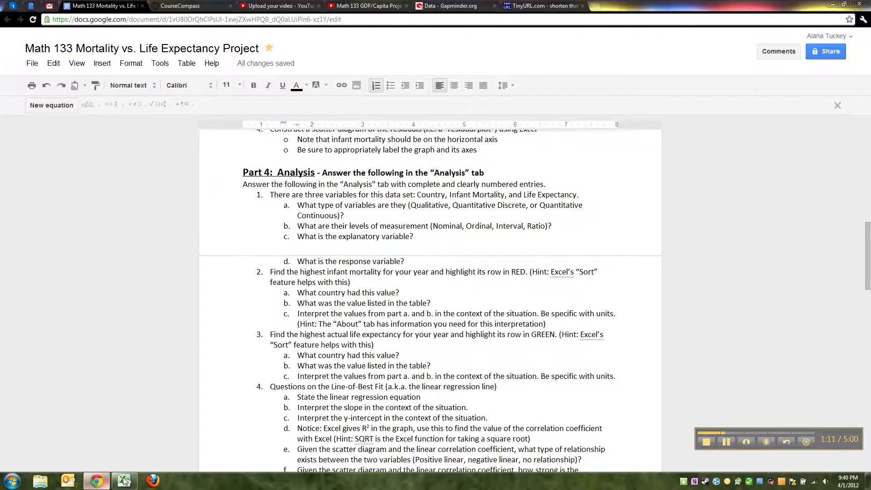
- Read question 2 about the highest infant mortality in the instructions, then return to Excel
{"action": "left_click", "coordinate": [97, 481]}
{"action": "scroll", "coordinate": [335, 246], "scroll_direction": "down", "scroll_amount": 1}
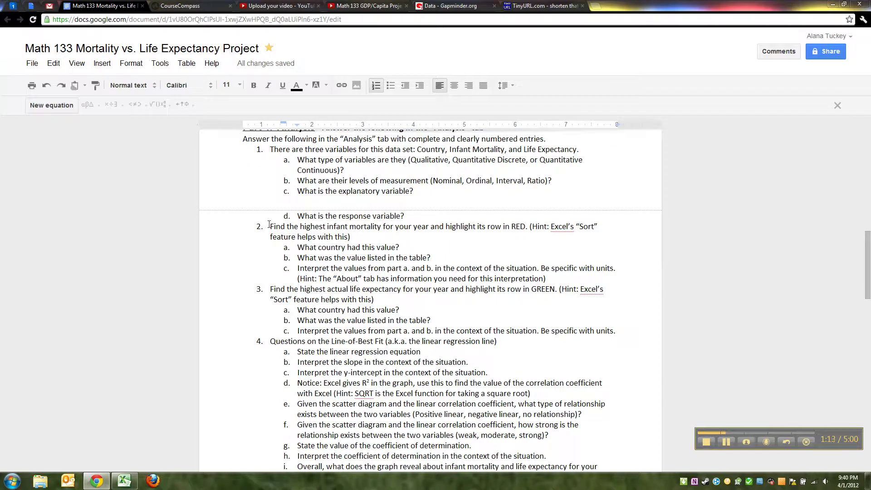
{"action": "left_click_drag", "start_coordinate": [269, 225], "coordinate": [370, 236]}
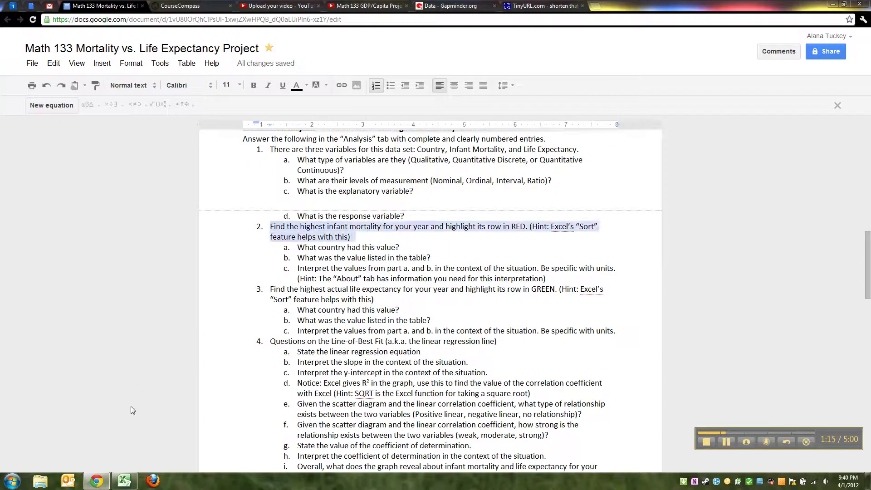
{"action": "left_click", "coordinate": [124, 481]}
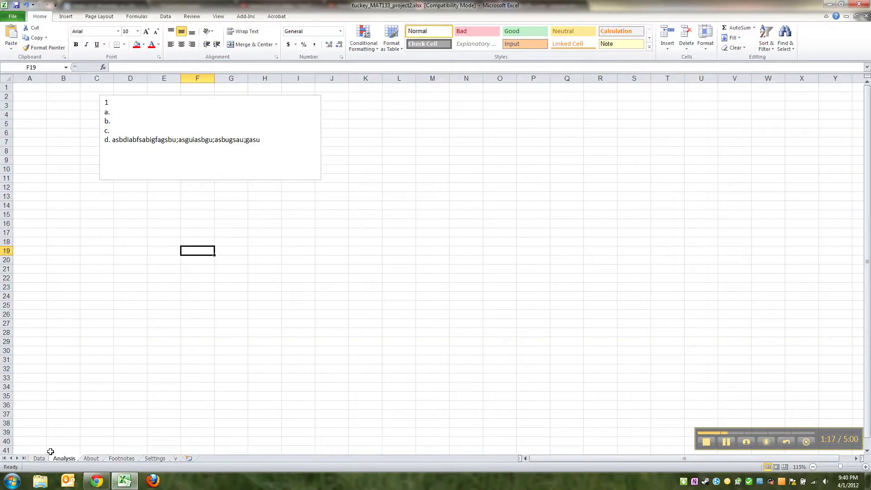
- Delete the Data sheet's empty column D, shifting Predicted Life Expectancy and Residual left
{"action": "left_click", "coordinate": [40, 459]}
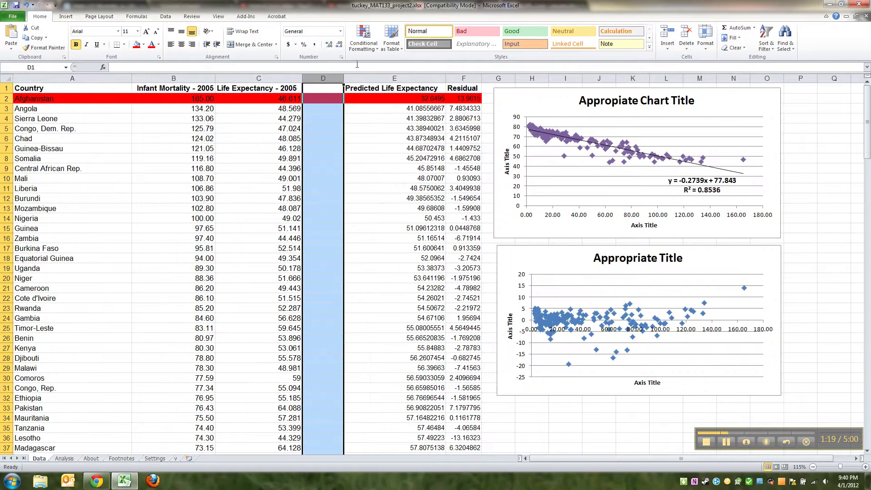
{"action": "left_click", "coordinate": [313, 88]}
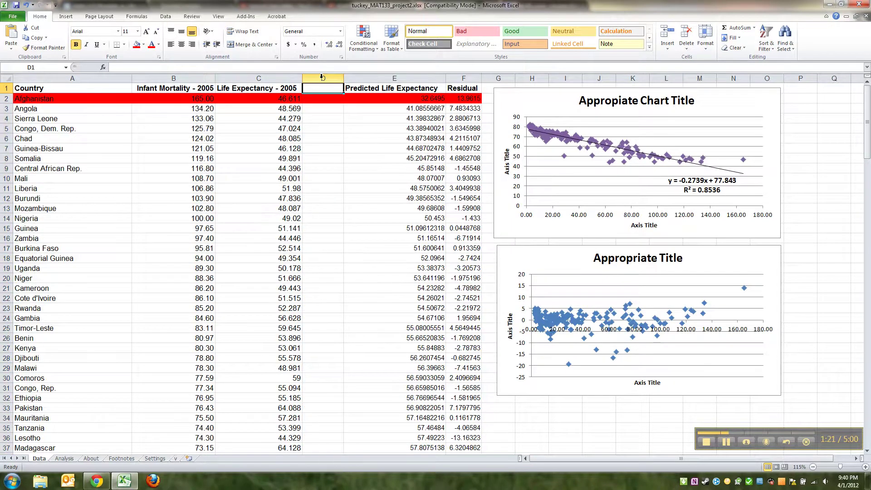
{"action": "left_click", "coordinate": [322, 78]}
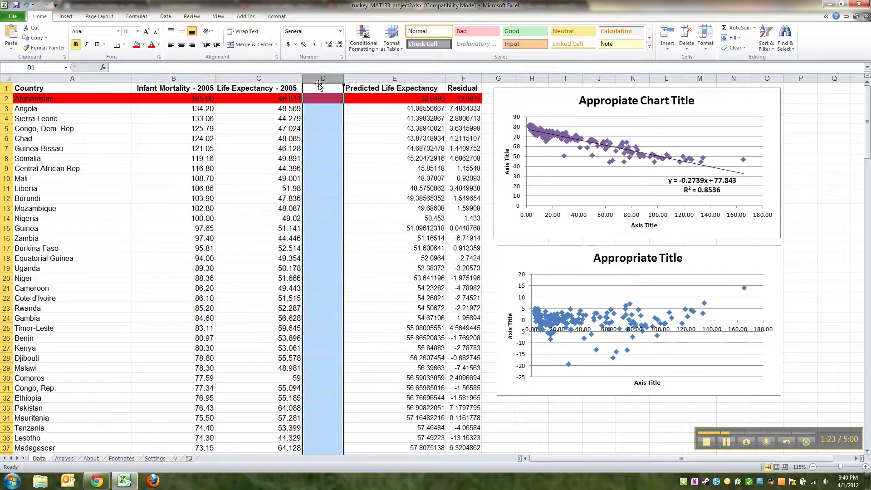
{"action": "right_click", "coordinate": [319, 78]}
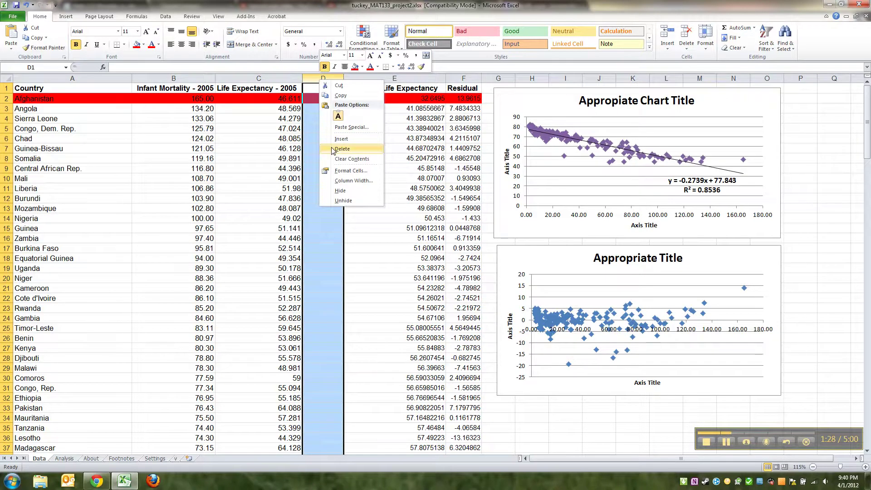
{"action": "left_click", "coordinate": [309, 75]}
{"action": "left_click", "coordinate": [323, 104]}
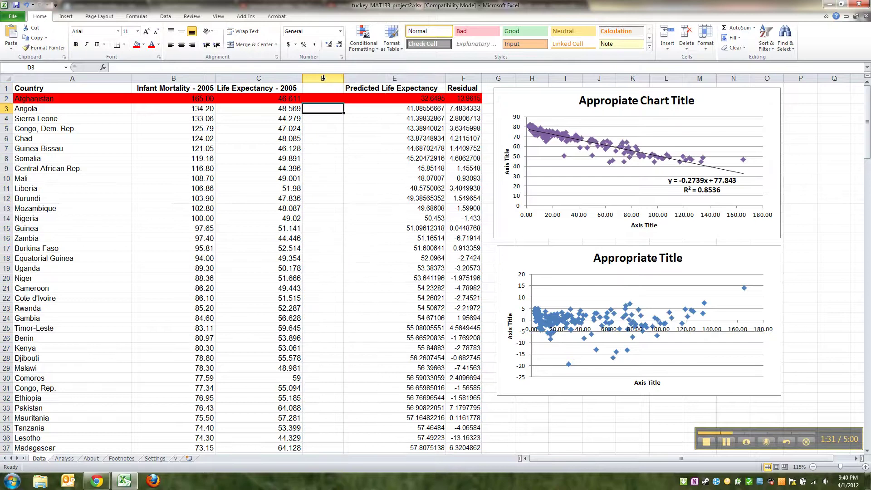
{"action": "left_click", "coordinate": [323, 78]}
{"action": "right_click", "coordinate": [323, 78]}
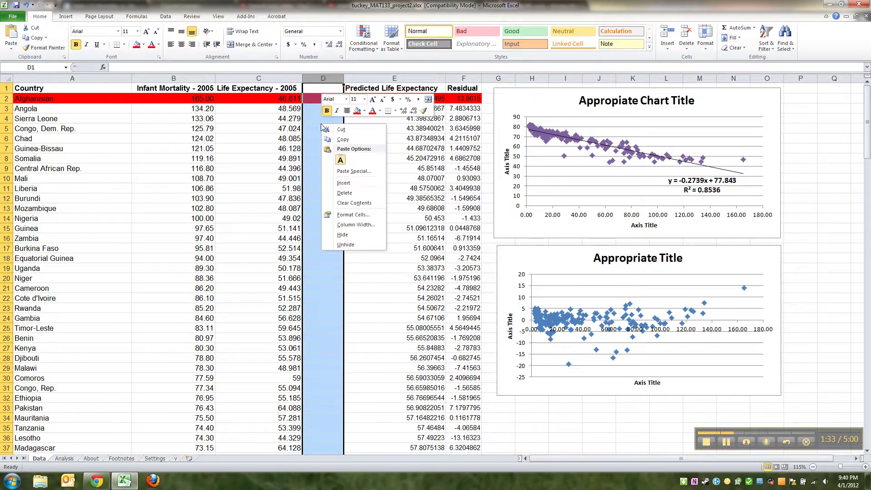
{"action": "left_click", "coordinate": [341, 183]}
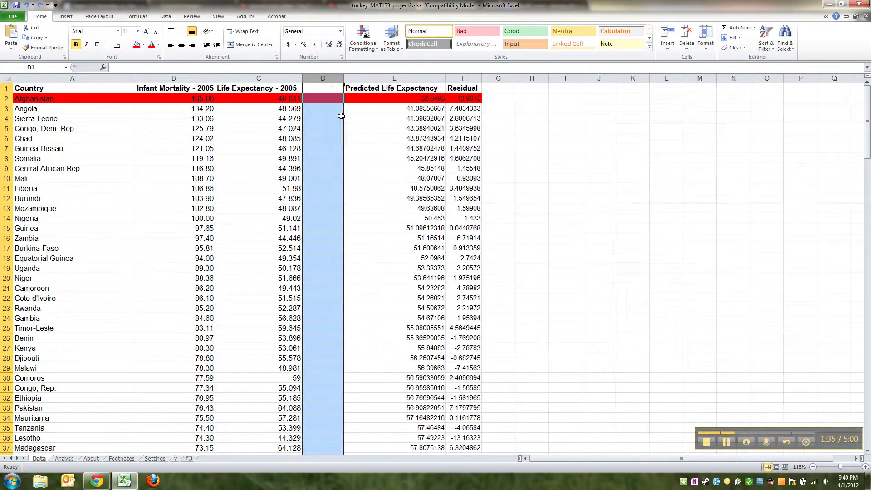
{"action": "right_click", "coordinate": [334, 78]}
{"action": "left_click", "coordinate": [353, 185]}
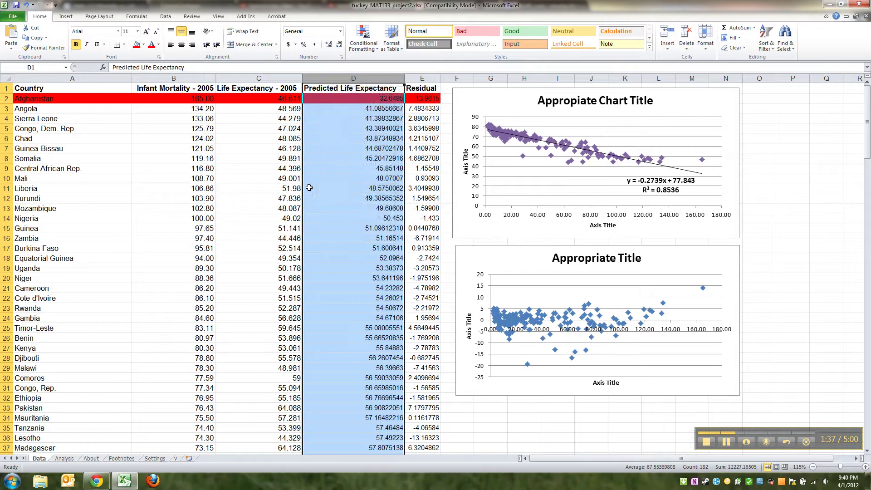
{"action": "left_click", "coordinate": [318, 188]}
- Sort the table by Infant Mortality - 2005, largest to smallest, expanding the selection
{"action": "left_click_drag", "start_coordinate": [175, 88], "coordinate": [422, 312]}
{"action": "left_click", "coordinate": [275, 257]}
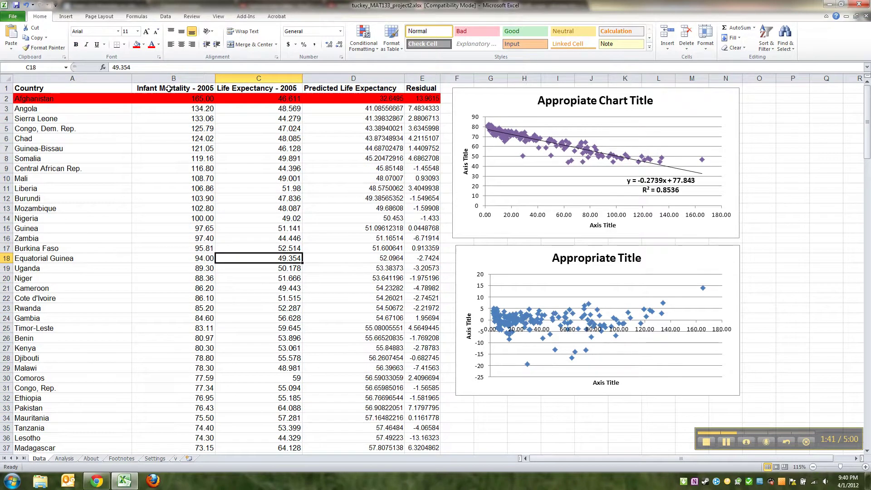
{"action": "left_click", "coordinate": [174, 78]}
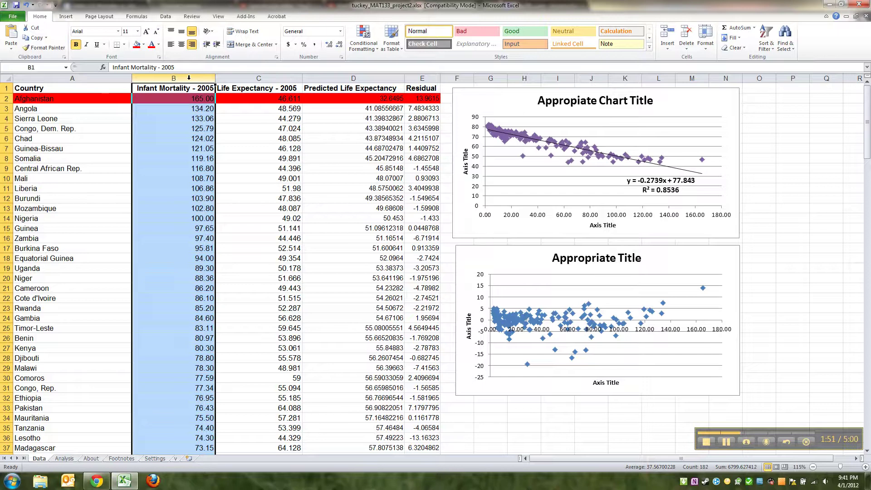
{"action": "left_click", "coordinate": [166, 17]}
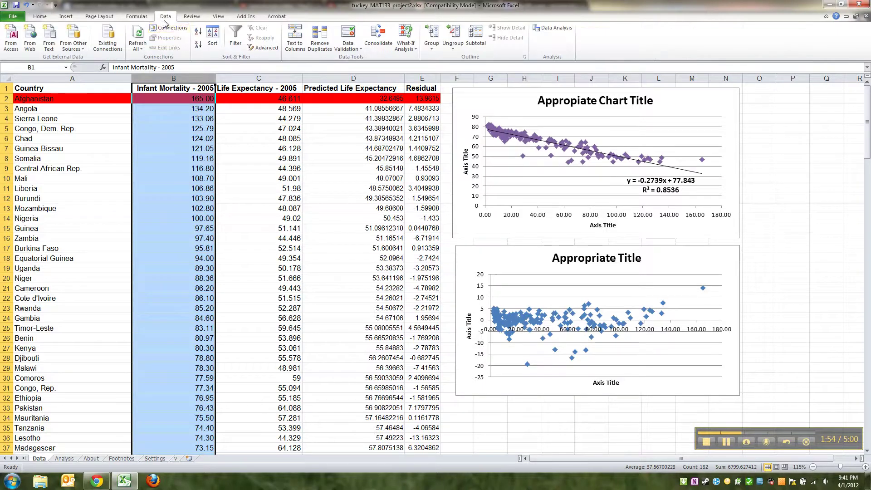
{"action": "left_click", "coordinate": [198, 46]}
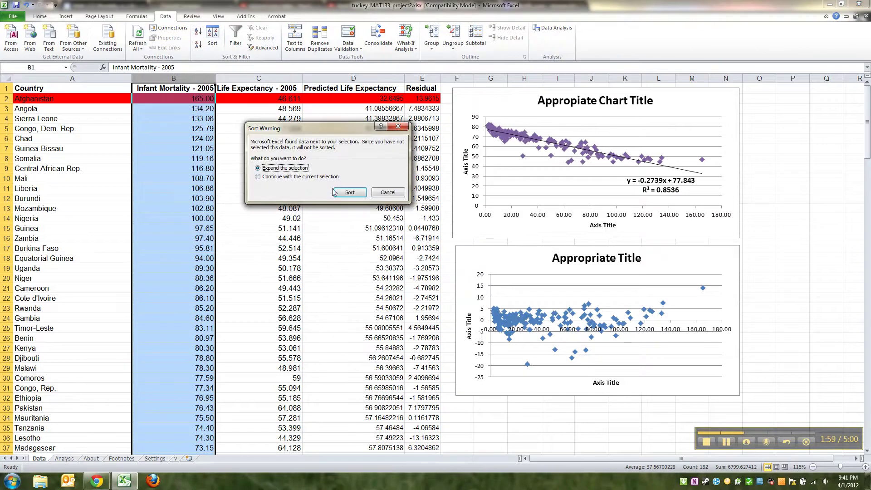
{"action": "left_click", "coordinate": [347, 192]}
- Fill Afghanistan's top row (165.00) with red
{"action": "left_click_drag", "start_coordinate": [34, 98], "coordinate": [419, 101]}
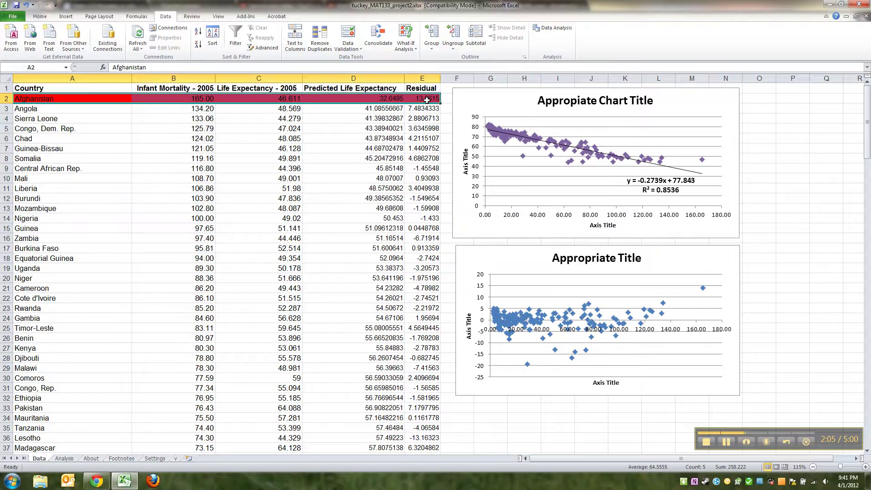
{"action": "left_click", "coordinate": [40, 16]}
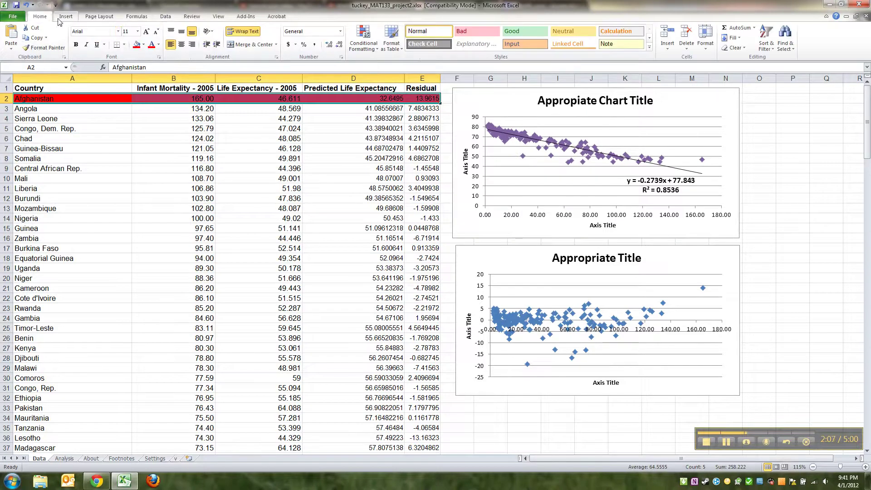
{"action": "left_click", "coordinate": [143, 45]}
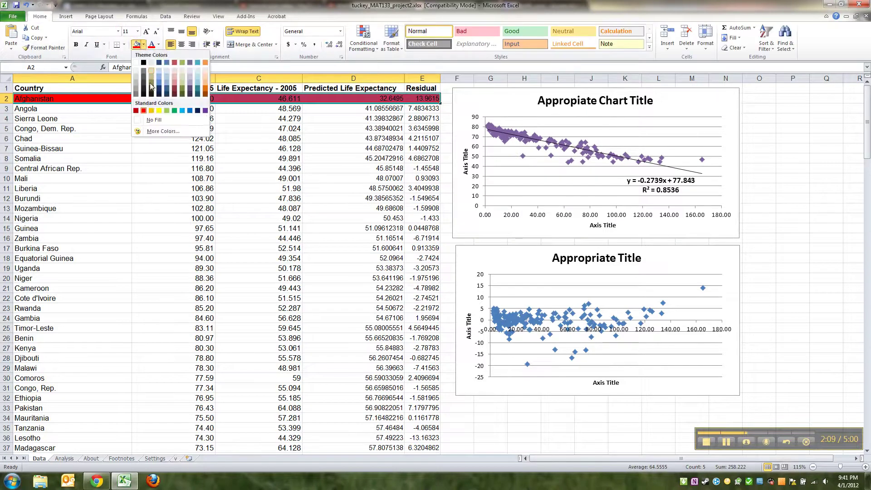
{"action": "left_click", "coordinate": [143, 111]}
{"action": "left_click", "coordinate": [161, 168]}
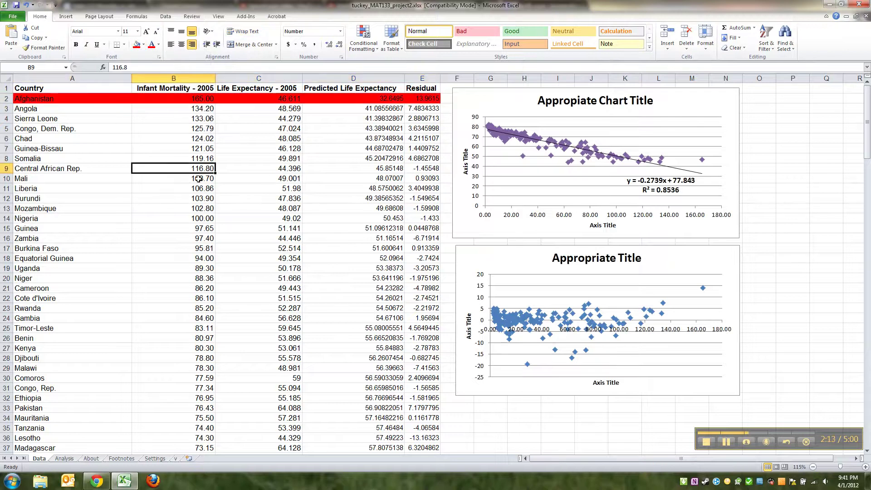
{"action": "left_click", "coordinate": [98, 481]}
- Highlight item 2's questions a through c in the instructions document
{"action": "left_click", "coordinate": [371, 258]}
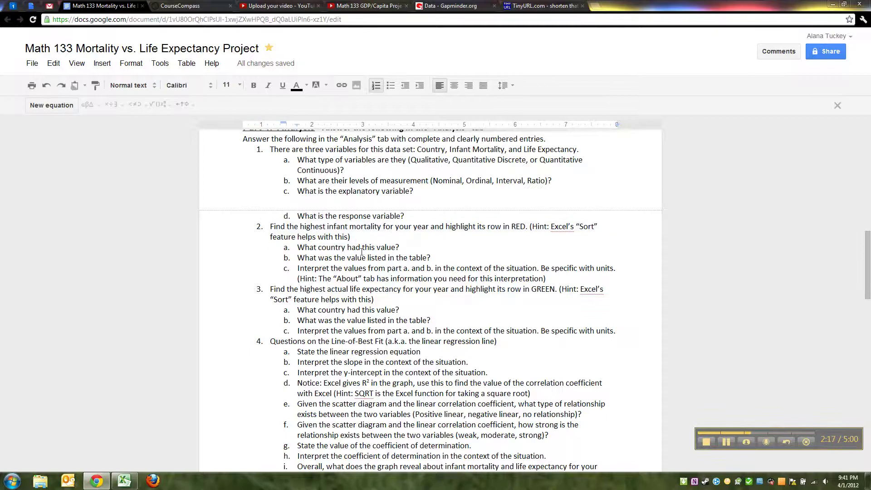
{"action": "left_click_drag", "start_coordinate": [313, 242], "coordinate": [429, 278]}
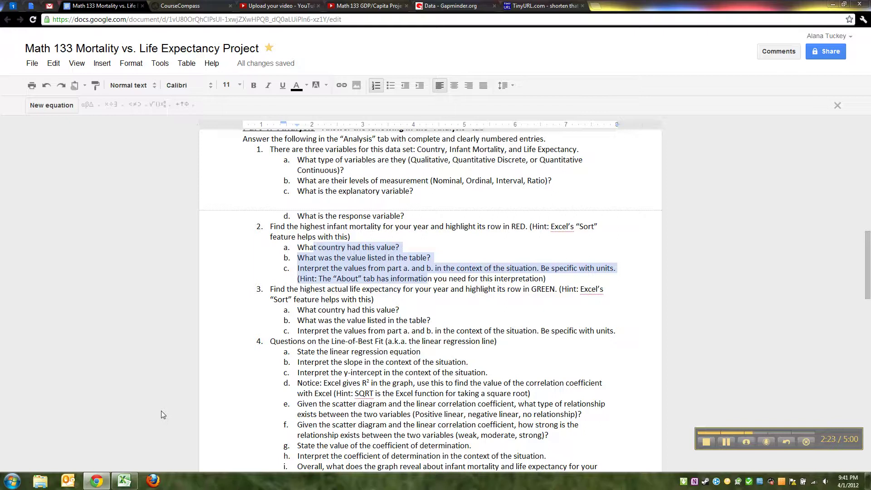
{"action": "mouse_move", "coordinate": [105, 483]}
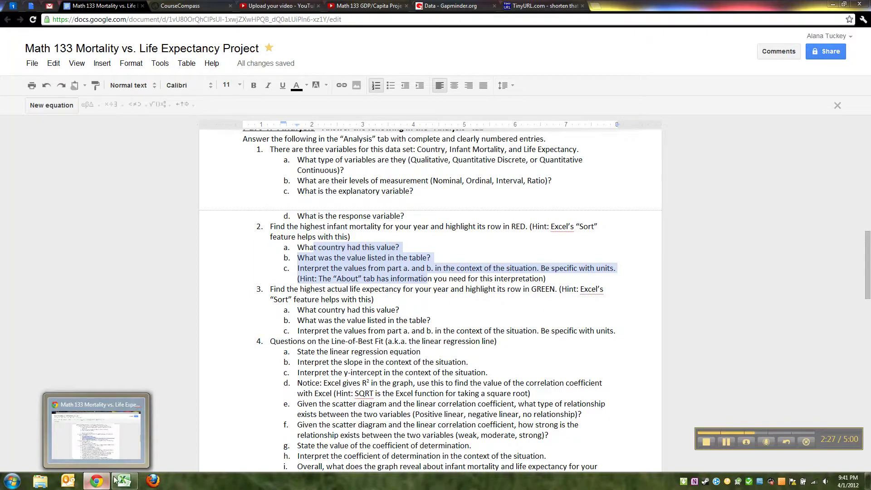
- Glance at the CourseCompass page and instructions tab, ending back on the Excel workbook
{"action": "left_click", "coordinate": [133, 448]}
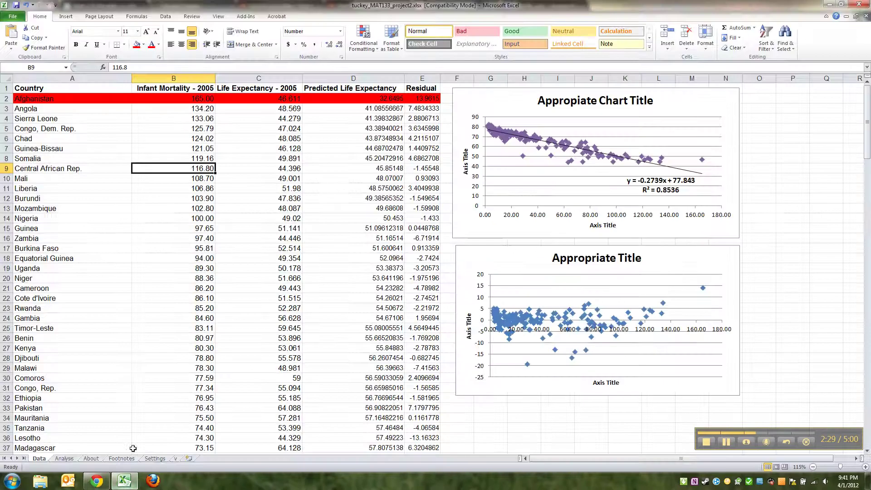
{"action": "left_click", "coordinate": [120, 482]}
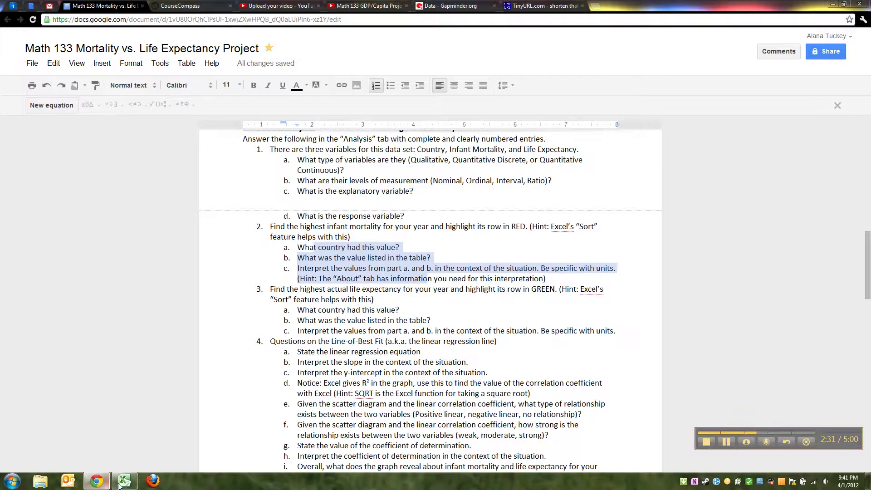
{"action": "left_click", "coordinate": [179, 6]}
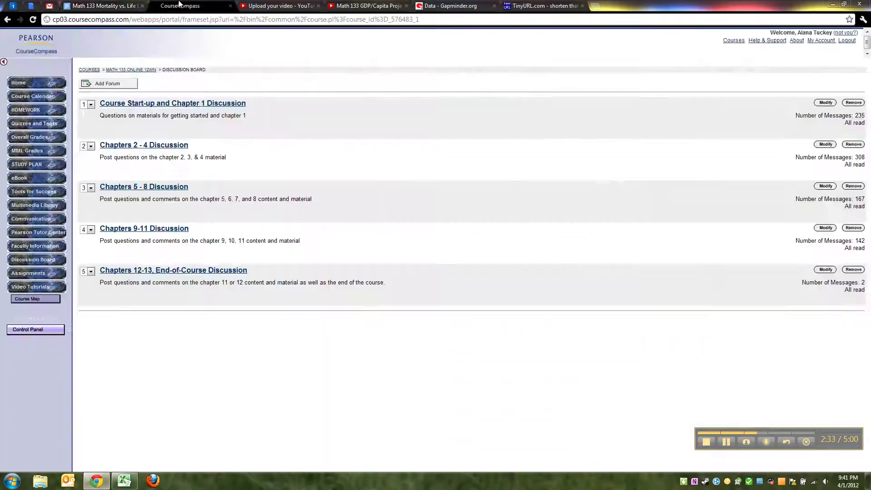
{"action": "key", "text": "ctrl+shift+Tab"}
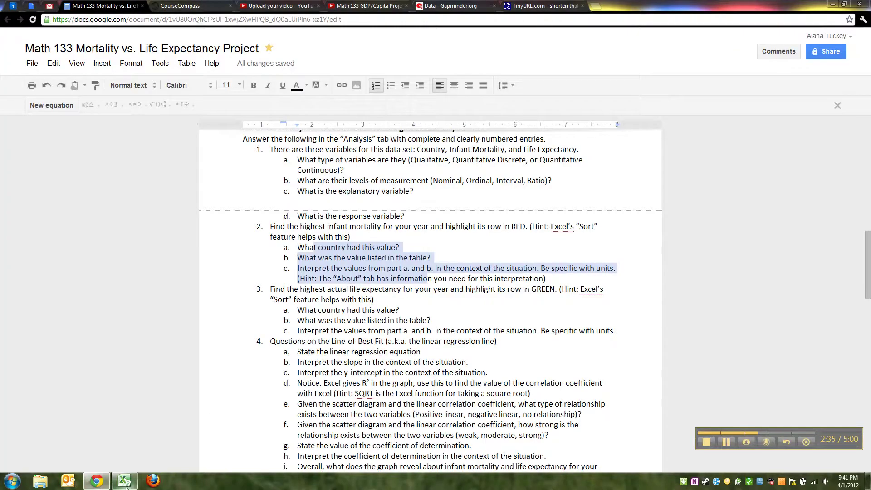
{"action": "left_click", "coordinate": [124, 481]}
- Insert a second text box on the Analysis sheet below question 1's box
{"action": "left_click", "coordinate": [74, 460]}
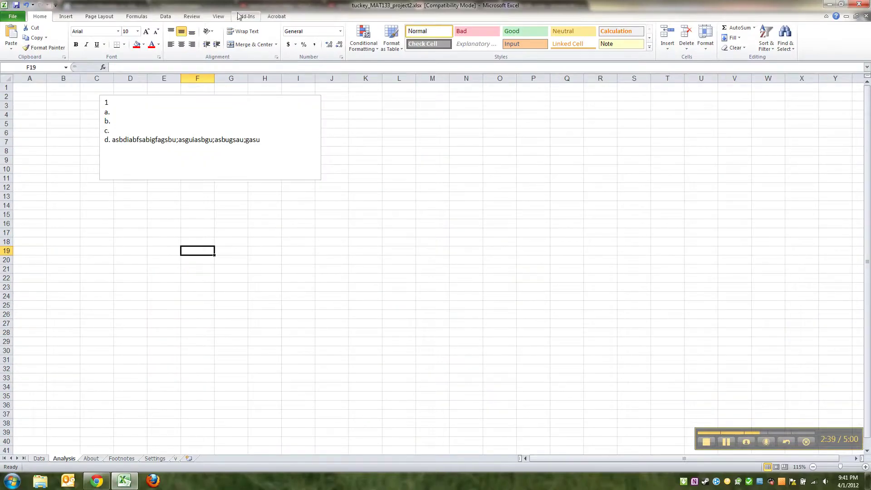
{"action": "left_click", "coordinate": [65, 16]}
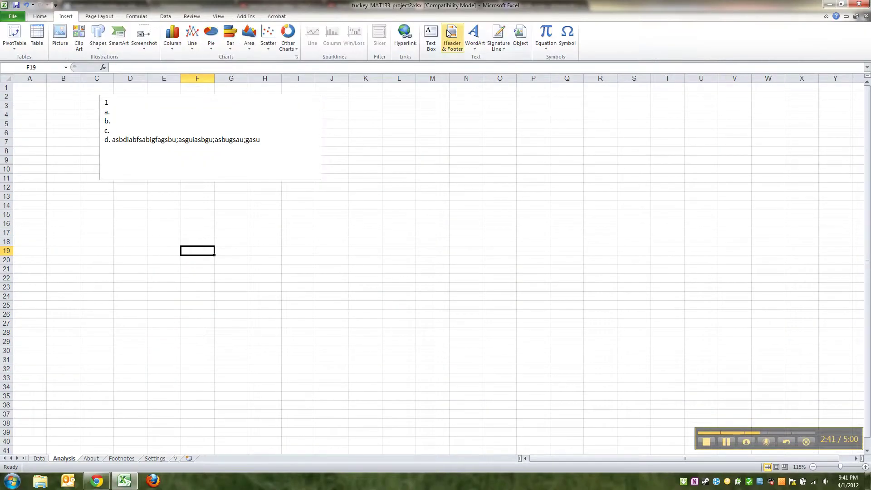
{"action": "left_click", "coordinate": [431, 38]}
{"action": "mouse_move", "coordinate": [104, 196]}
{"action": "left_mouse_down"}
{"action": "mouse_move", "coordinate": [282, 268]}
{"action": "mouse_move", "coordinate": [331, 275]}
{"action": "left_mouse_up"}
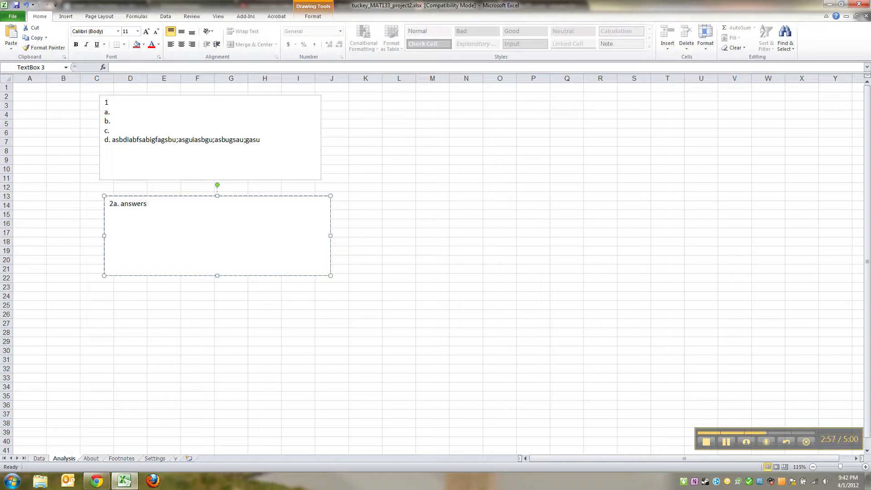
- Read item 3's highest life expectancy task in the instructions, then return to Excel
{"action": "left_click", "coordinate": [96, 481]}
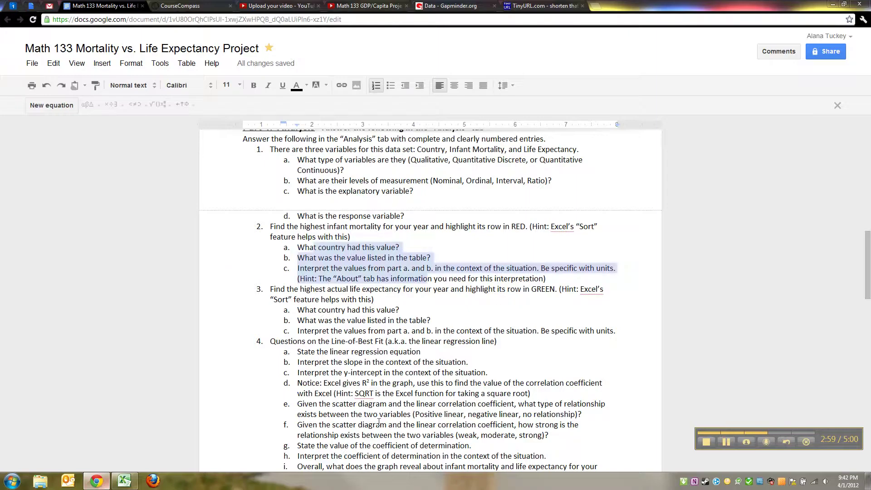
{"action": "left_click", "coordinate": [405, 290]}
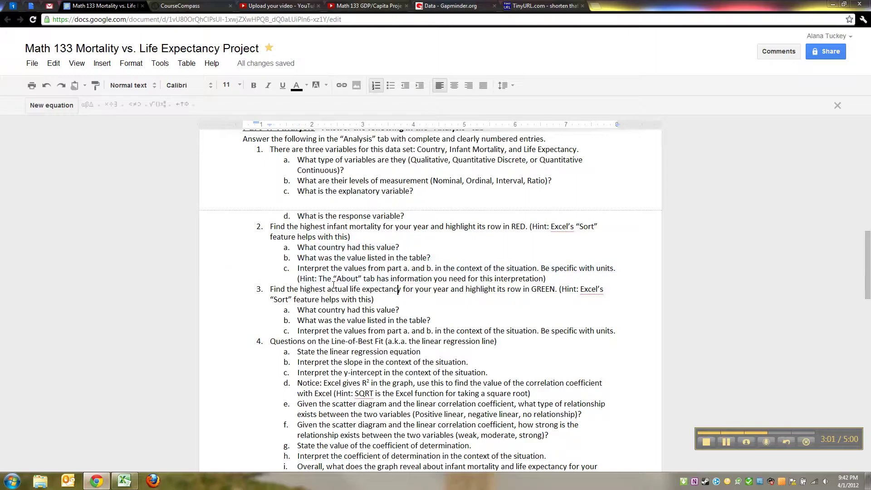
{"action": "left_click_drag", "start_coordinate": [339, 288], "coordinate": [549, 295]}
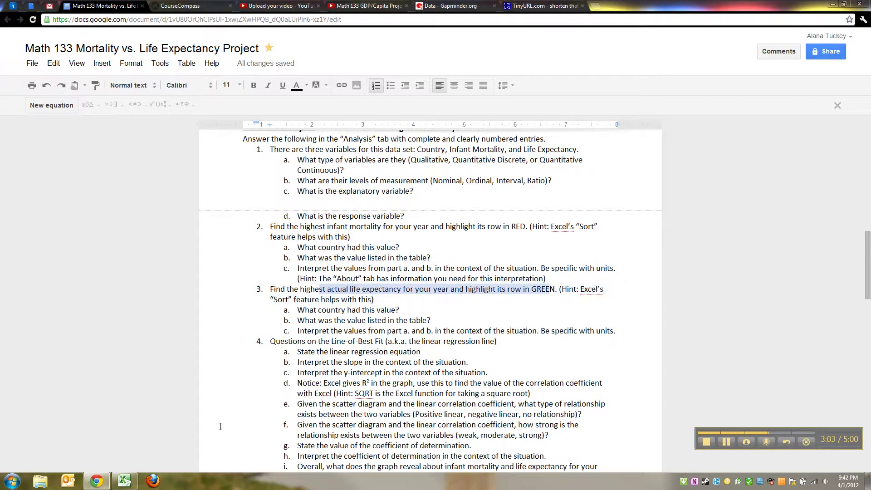
{"action": "left_click", "coordinate": [125, 481]}
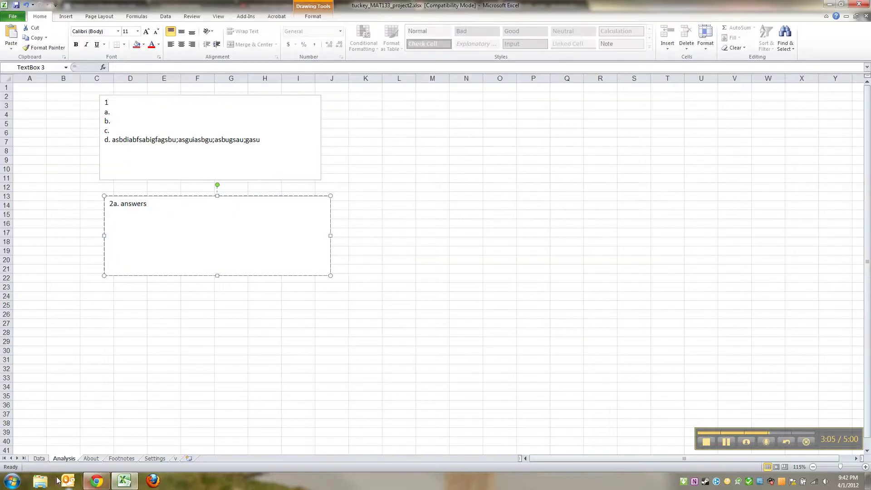
- Sort the Data table by Life Expectancy - 2005, largest first, putting Japan (82.27) on top
{"action": "left_click", "coordinate": [40, 458]}
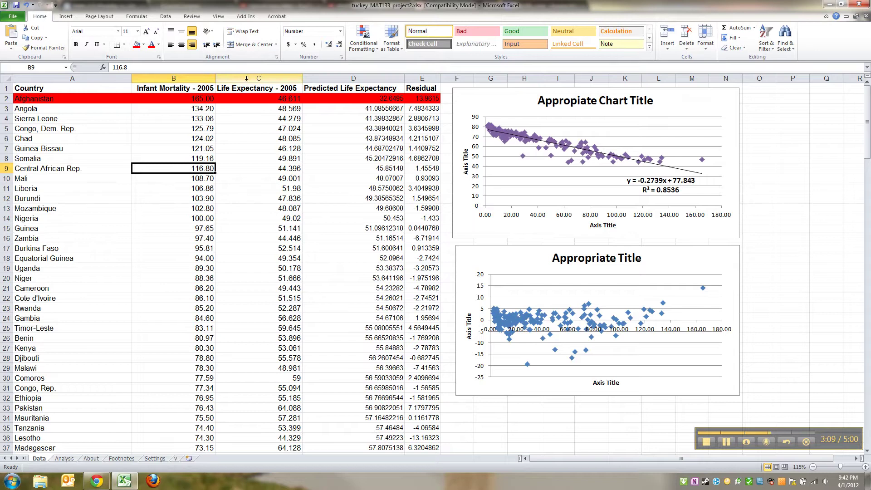
{"action": "left_click", "coordinate": [247, 78]}
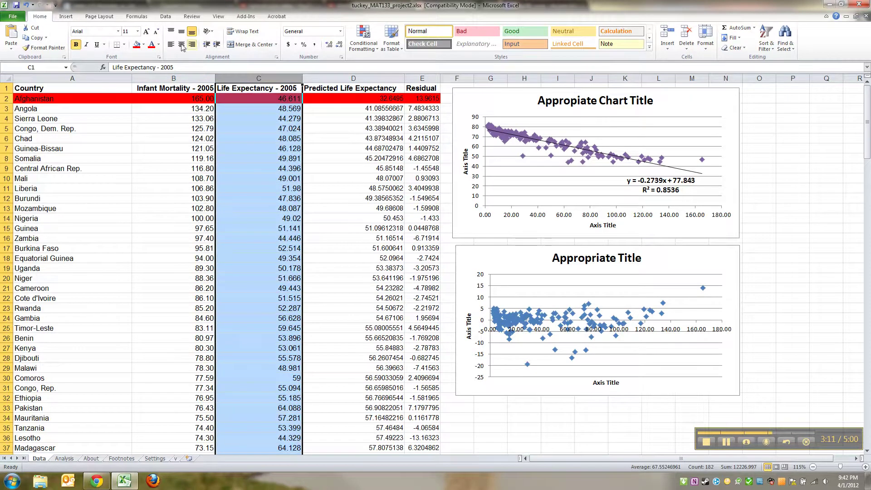
{"action": "left_click", "coordinate": [164, 17]}
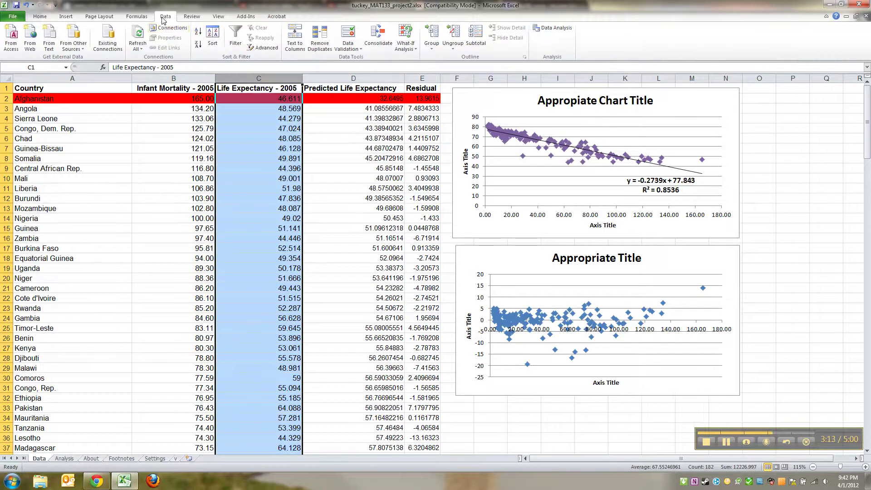
{"action": "left_click", "coordinate": [198, 45]}
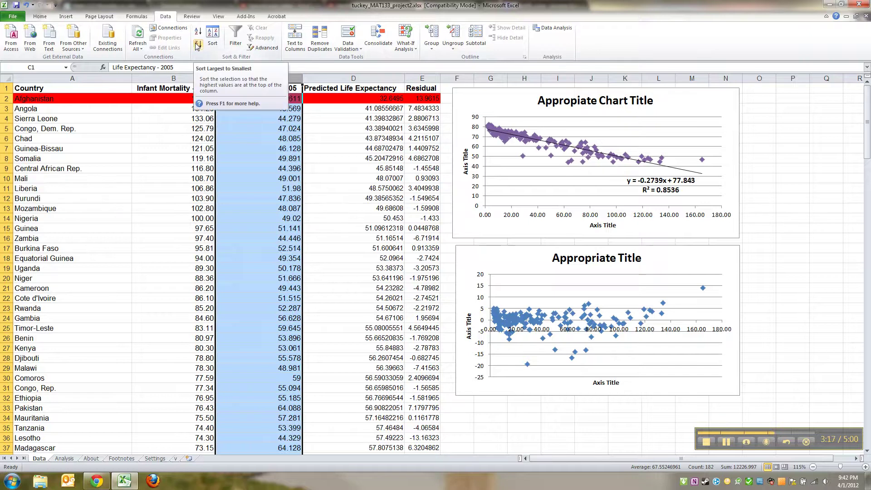
{"action": "left_click", "coordinate": [198, 45]}
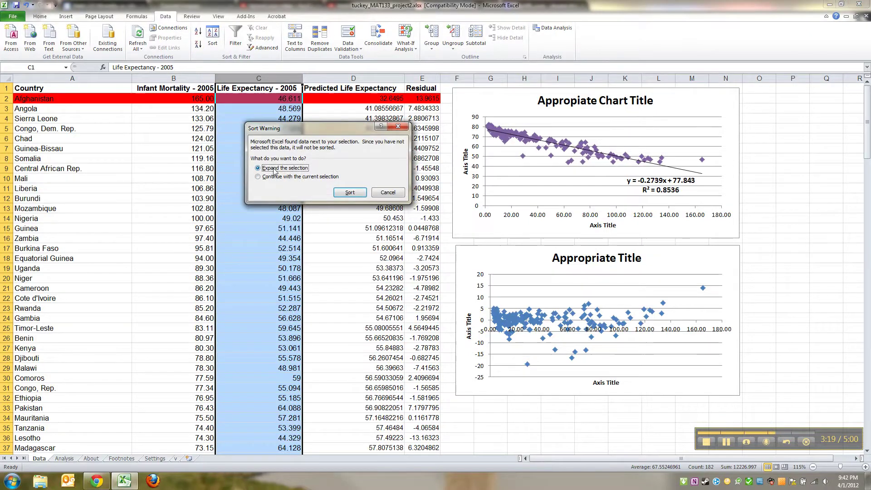
{"action": "left_click", "coordinate": [354, 193]}
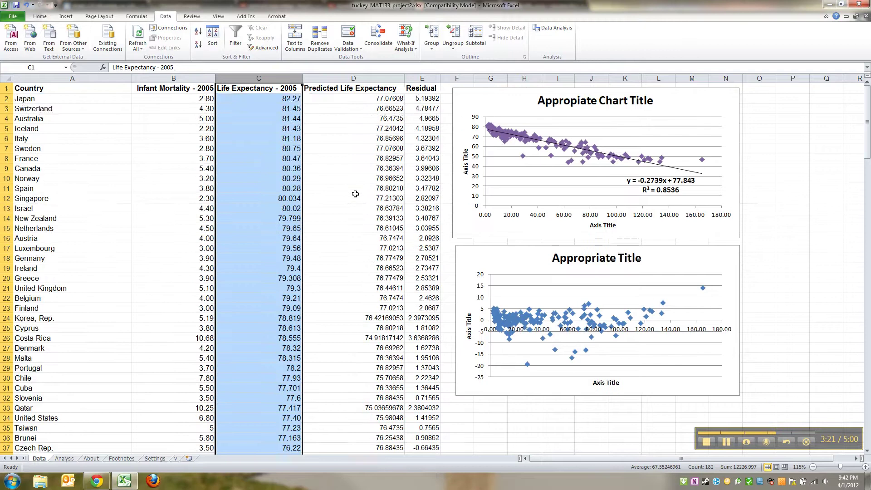
{"action": "scroll", "coordinate": [355, 194], "scroll_direction": "down", "scroll_amount": 20}
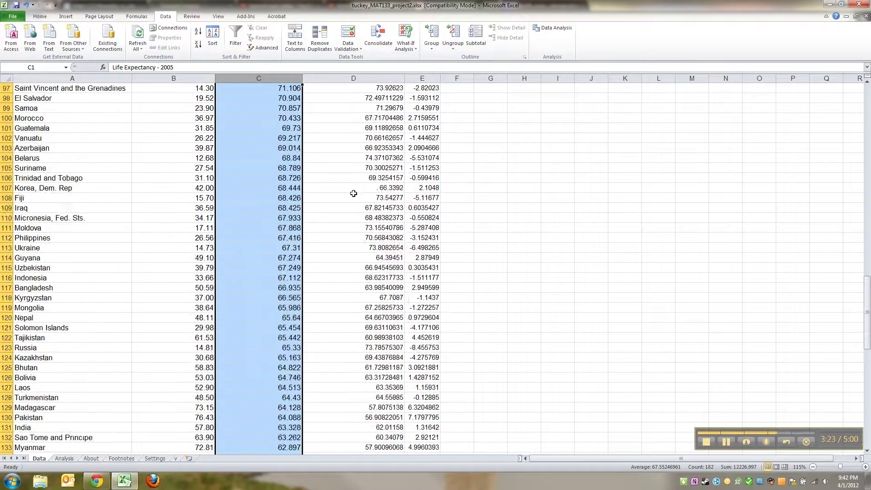
{"action": "scroll", "coordinate": [351, 195], "scroll_direction": "down", "scroll_amount": 13}
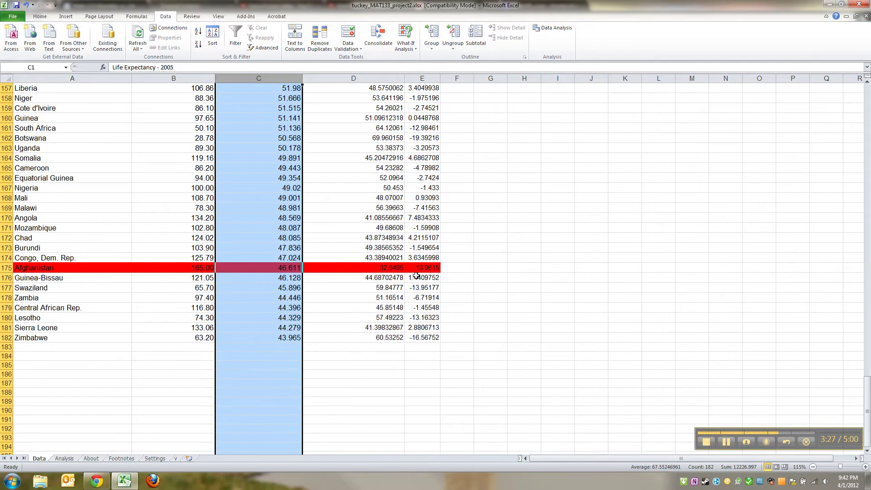
{"action": "scroll", "coordinate": [363, 268], "scroll_direction": "up", "scroll_amount": 20}
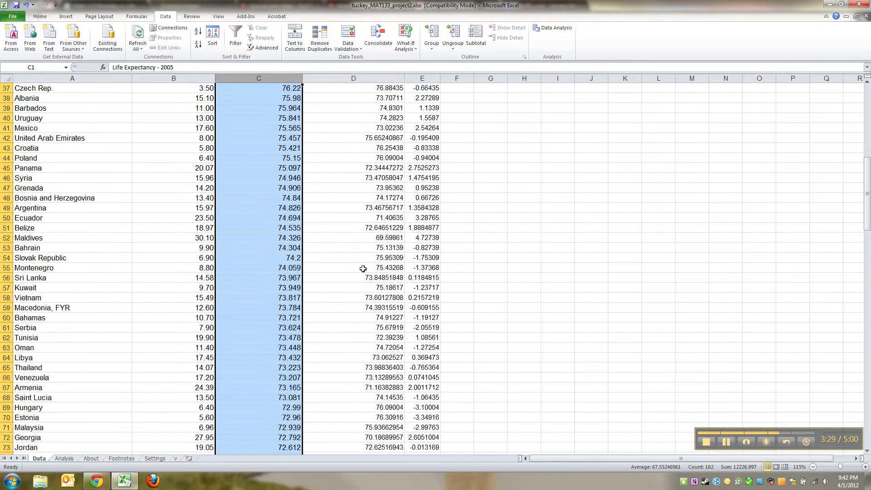
{"action": "scroll", "coordinate": [363, 269], "scroll_direction": "up", "scroll_amount": 12}
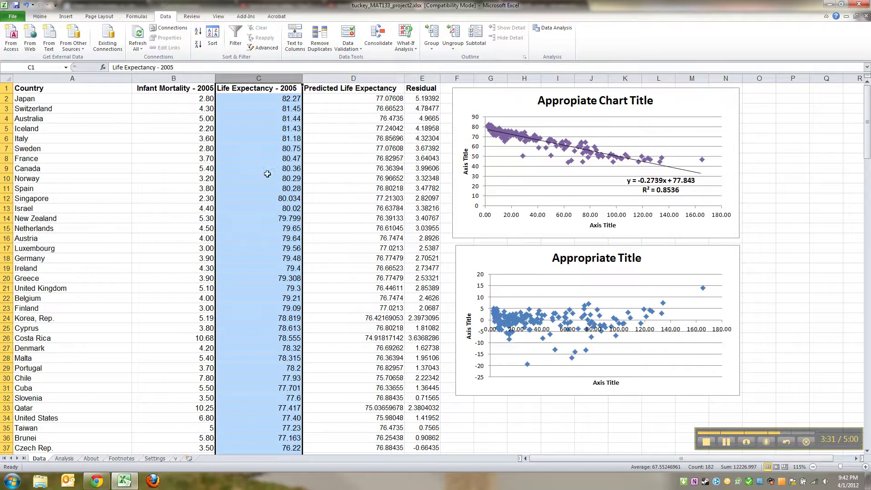
{"action": "left_click", "coordinate": [334, 179]}
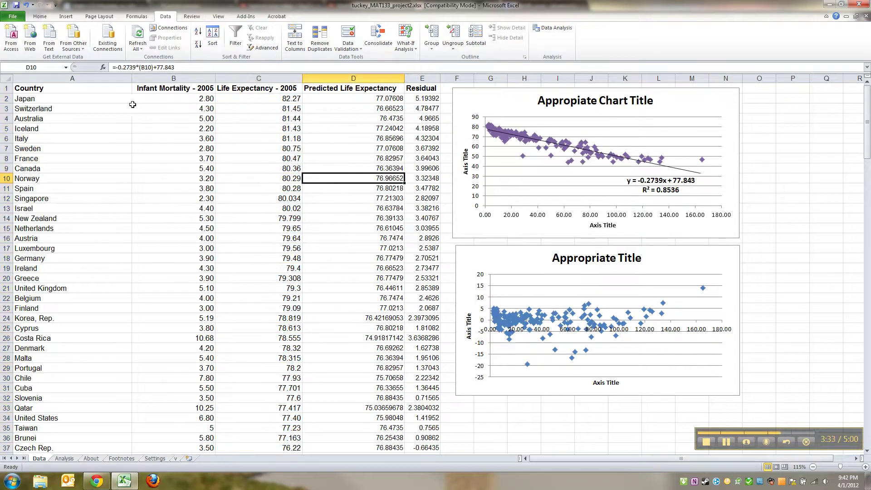
- Apply the standard green fill to Japan's row, A2:E2
{"action": "left_click_drag", "start_coordinate": [93, 99], "coordinate": [426, 96]}
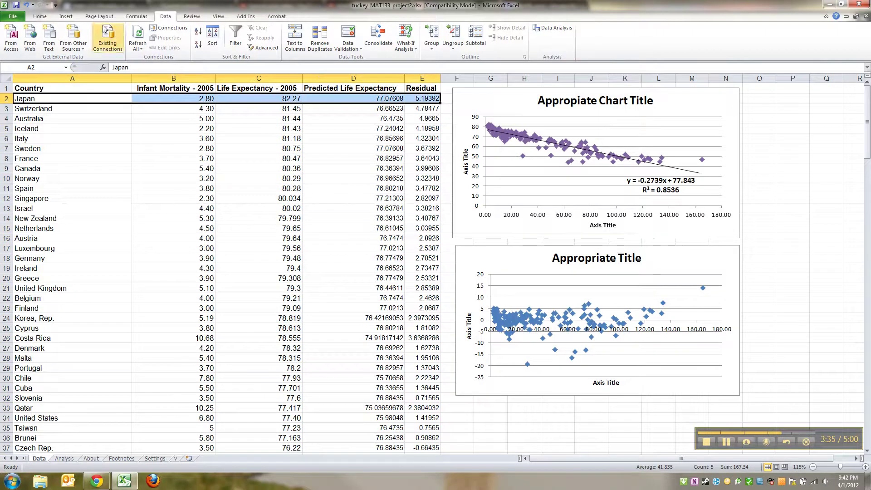
{"action": "left_click", "coordinate": [40, 16]}
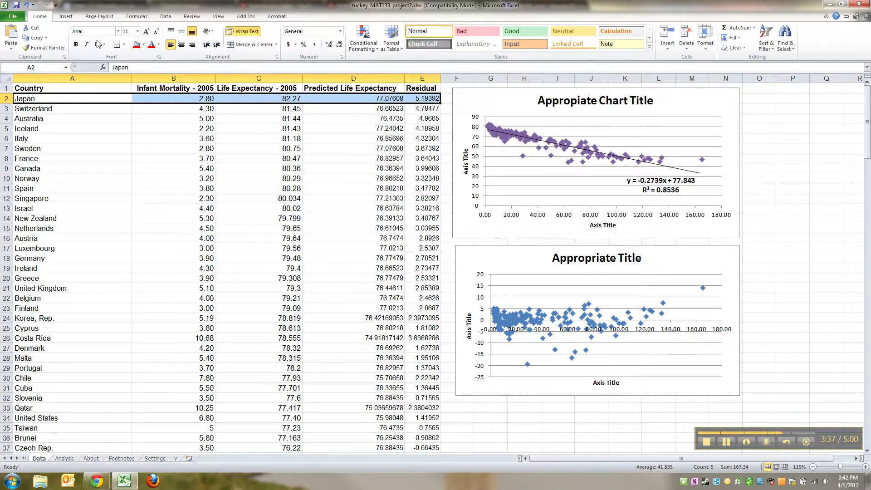
{"action": "left_click", "coordinate": [144, 45]}
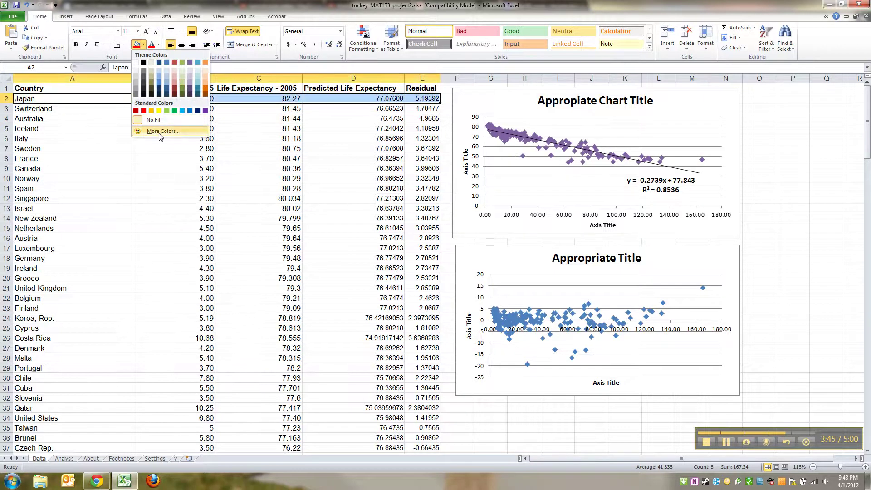
{"action": "left_click", "coordinate": [175, 111]}
{"action": "left_click", "coordinate": [298, 295]}
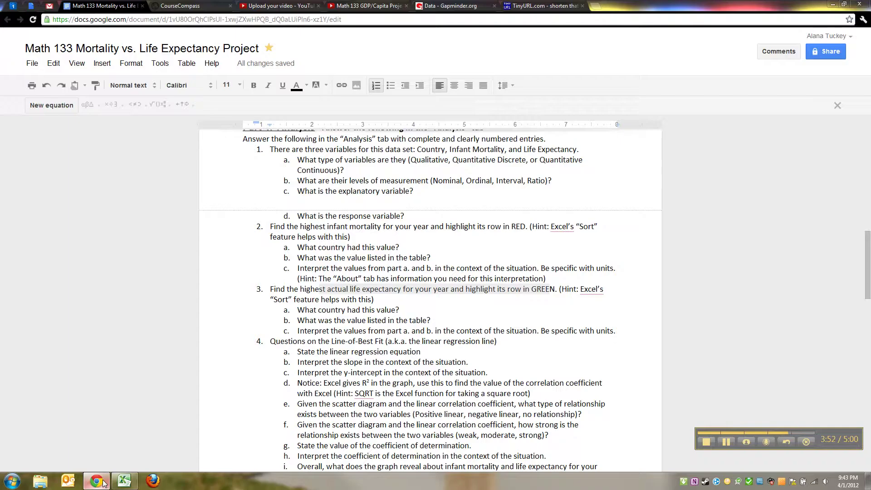
- Review item 3's green-row wording in the instructions document
{"action": "left_click", "coordinate": [96, 481]}
{"action": "left_click", "coordinate": [497, 309]}
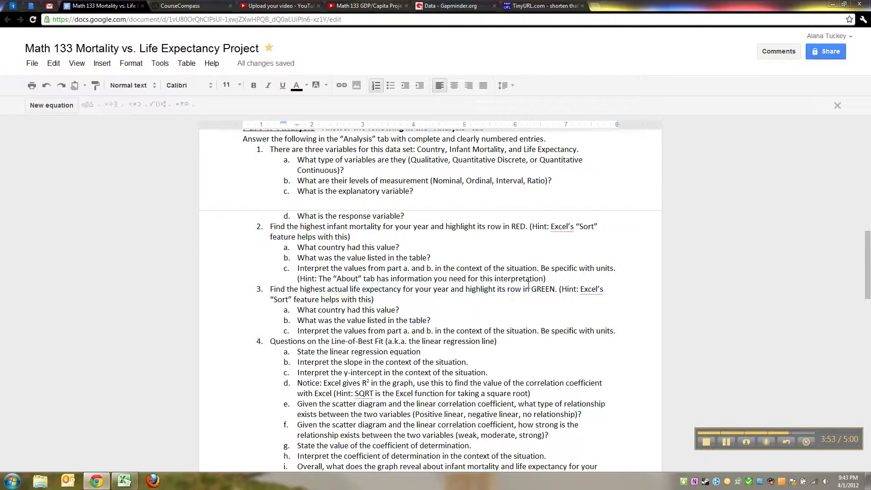
{"action": "left_click_drag", "start_coordinate": [546, 291], "coordinate": [511, 293]}
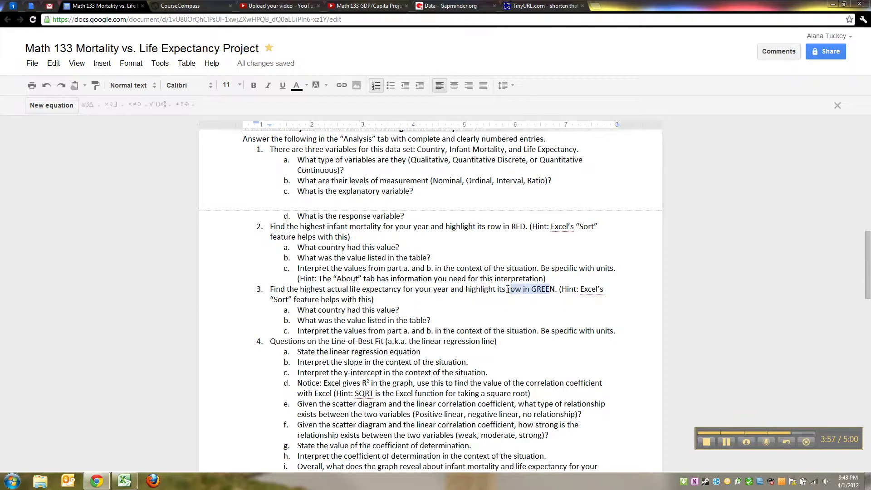
{"action": "scroll", "coordinate": [507, 289], "scroll_direction": "up", "scroll_amount": 1}
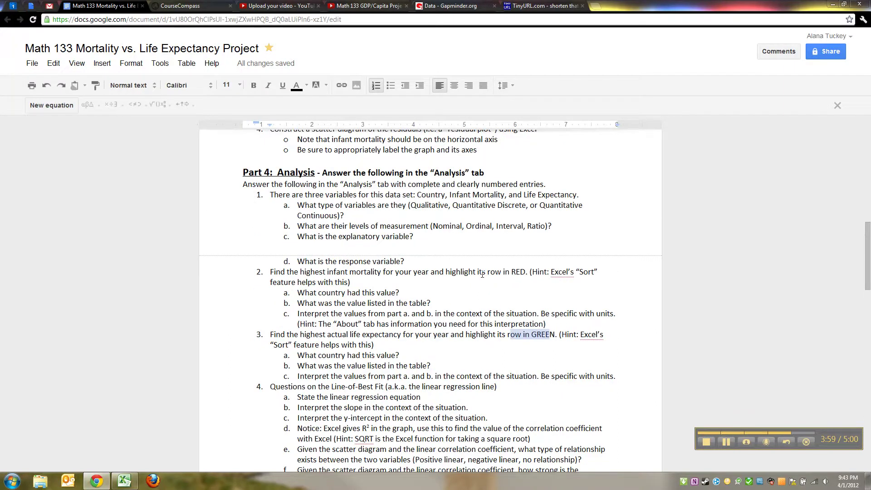
{"action": "scroll", "coordinate": [416, 242], "scroll_direction": "up", "scroll_amount": 2}
{"action": "scroll", "coordinate": [386, 359], "scroll_direction": "down", "scroll_amount": 3}
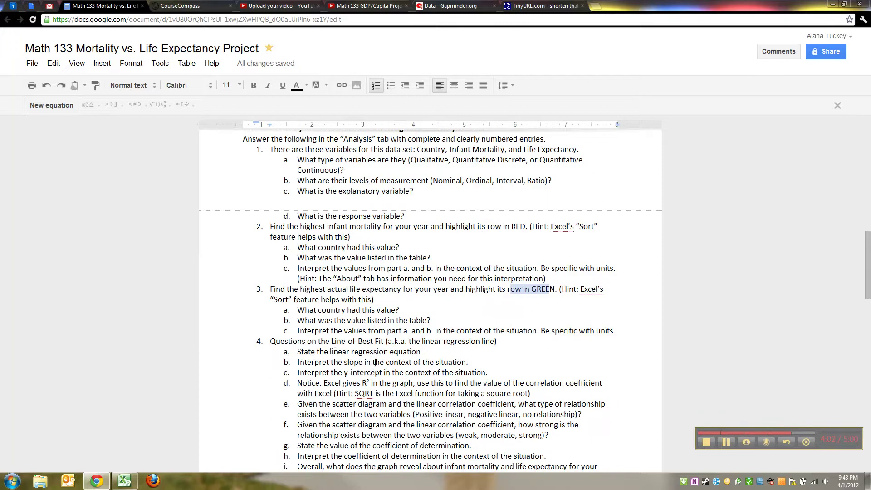
{"action": "left_click", "coordinate": [334, 351]}
- Read the line-of-best-fit questions 4a to 4i, highlighting 4d about the square root
{"action": "scroll", "coordinate": [334, 349], "scroll_direction": "down", "scroll_amount": 3}
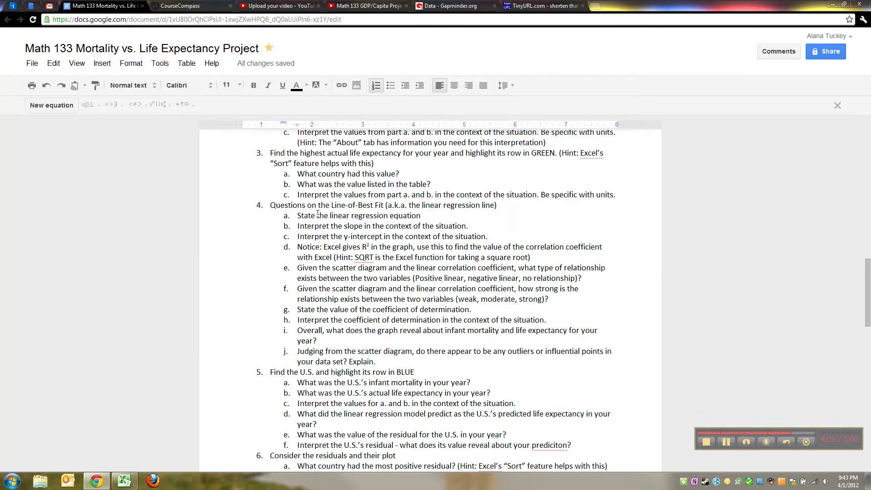
{"action": "left_click_drag", "start_coordinate": [313, 239], "coordinate": [324, 356]}
{"action": "left_click", "coordinate": [319, 303]}
{"action": "left_click_drag", "start_coordinate": [298, 247], "coordinate": [534, 257]}
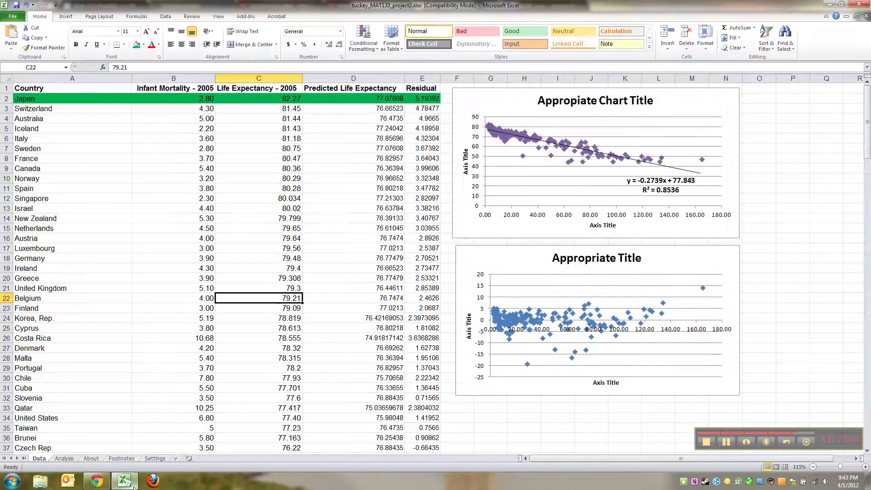
- Return to Excel's Analysis sheet and enter the label 'r' in cell B27
{"action": "left_click", "coordinate": [124, 481]}
{"action": "left_click", "coordinate": [64, 458]}
{"action": "left_click", "coordinate": [91, 324]}
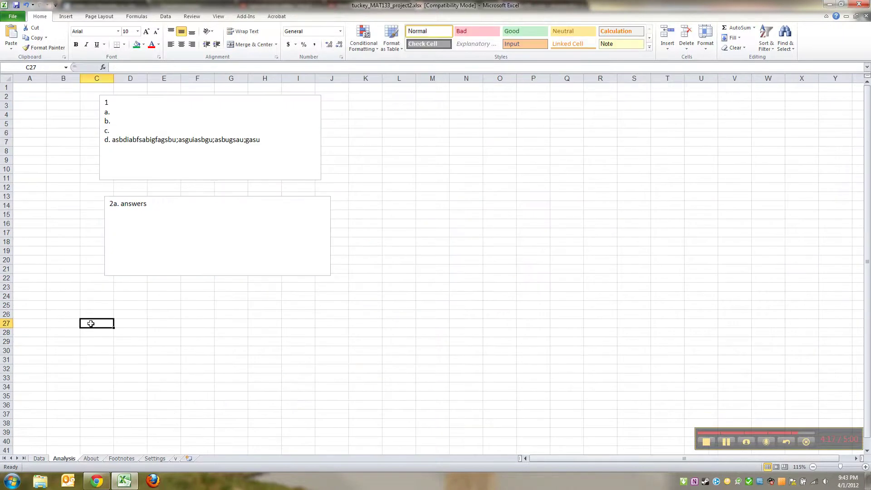
{"action": "key", "text": "Left"}
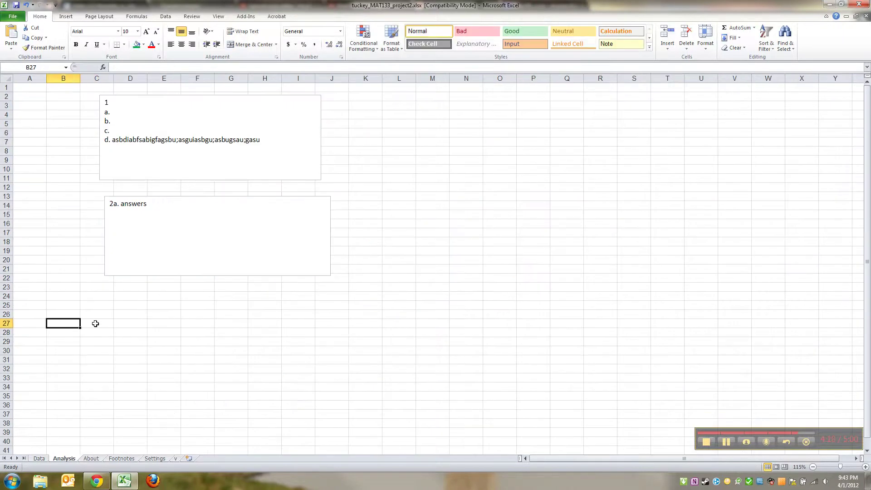
{"action": "type", "text": "r"}
{"action": "key", "text": "Return"}
- Start a =SQRT( formula in B28, cancel it, and clear the stray 'r' from B27
{"action": "type", "text": "=SQ"}
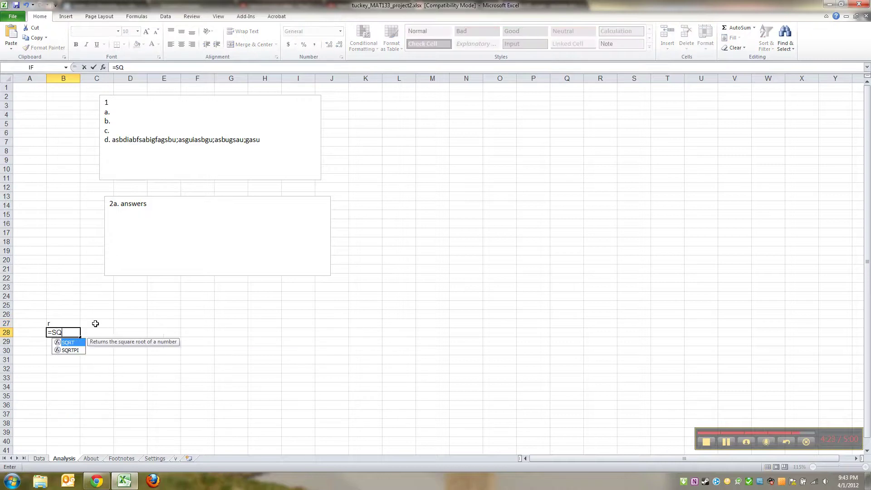
{"action": "type", "text": "RT("}
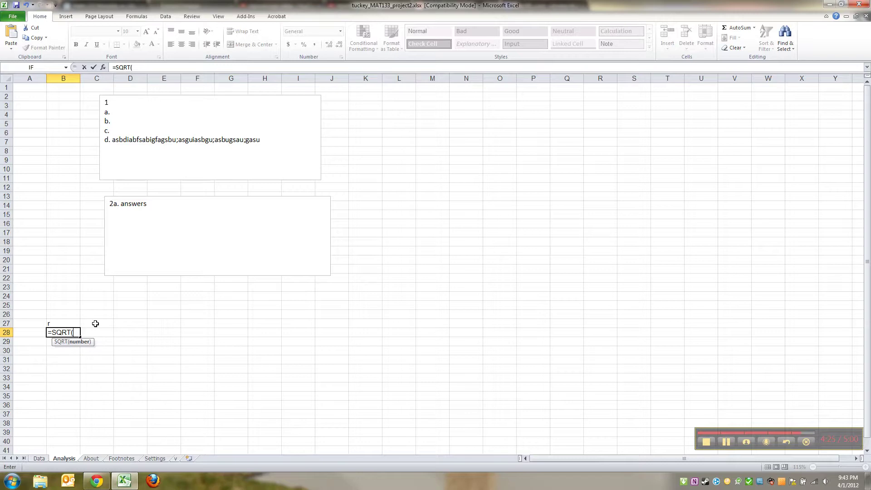
{"action": "type", "text": "sq"}
{"action": "key", "text": "Escape"}
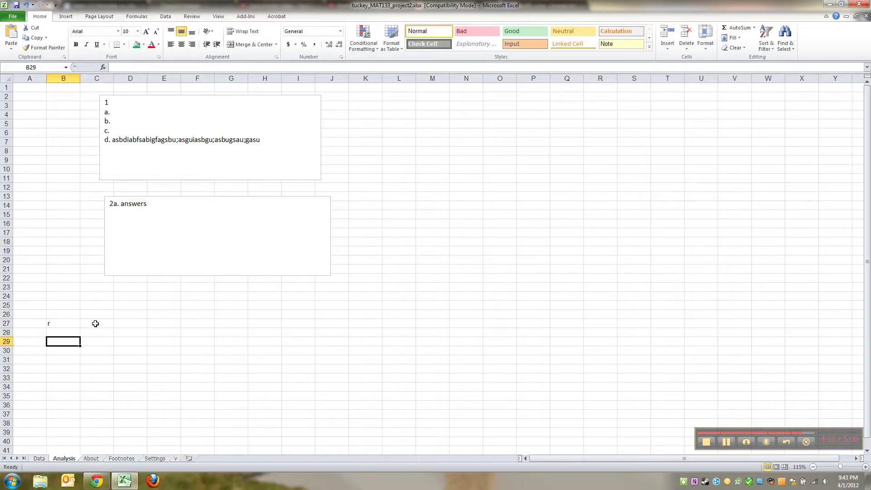
{"action": "key", "text": "Up"}
{"action": "key", "text": "Delete"}
{"action": "key", "text": "Down"}
{"action": "left_click", "coordinate": [41, 459]}
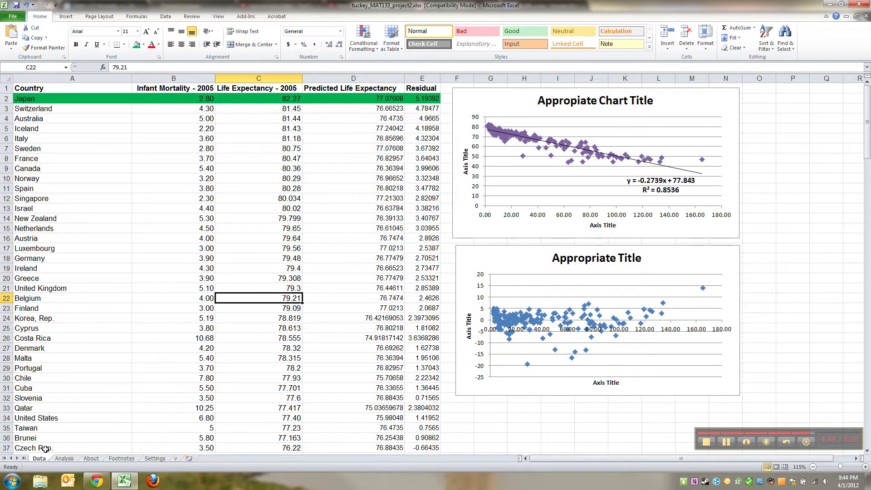
{"action": "left_click", "coordinate": [64, 459]}
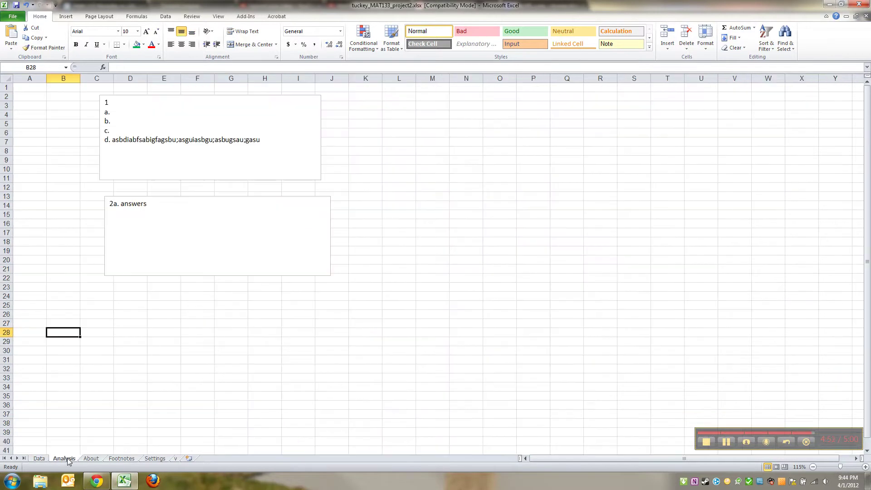
{"action": "left_click", "coordinate": [68, 267]}
{"action": "left_click", "coordinate": [72, 305]}
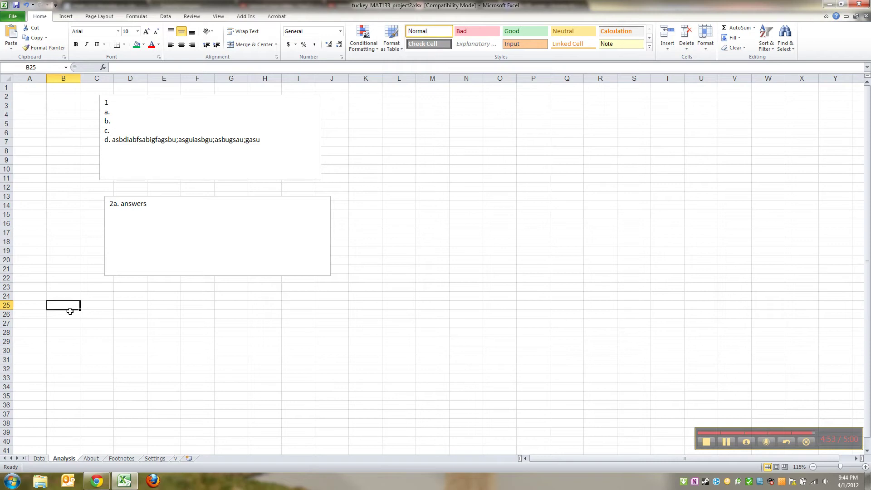